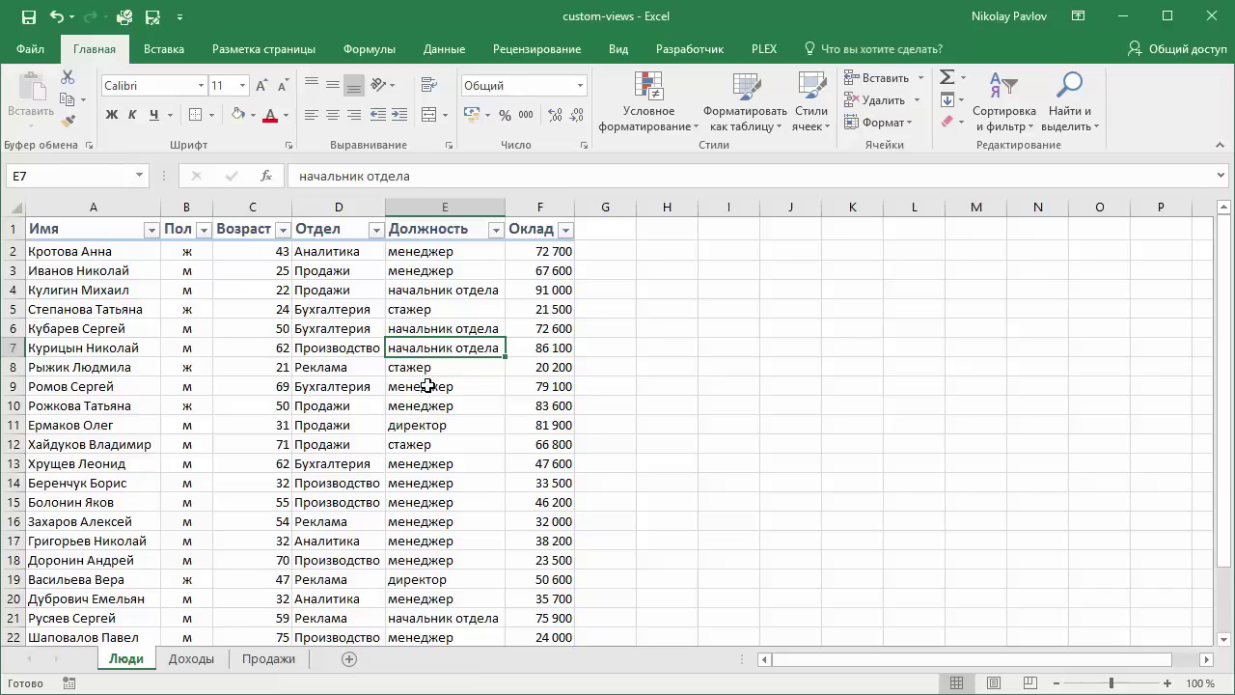
# Step: Filter the Пол column of the Люди list to show only ж rows
pyautogui.click(203, 232)
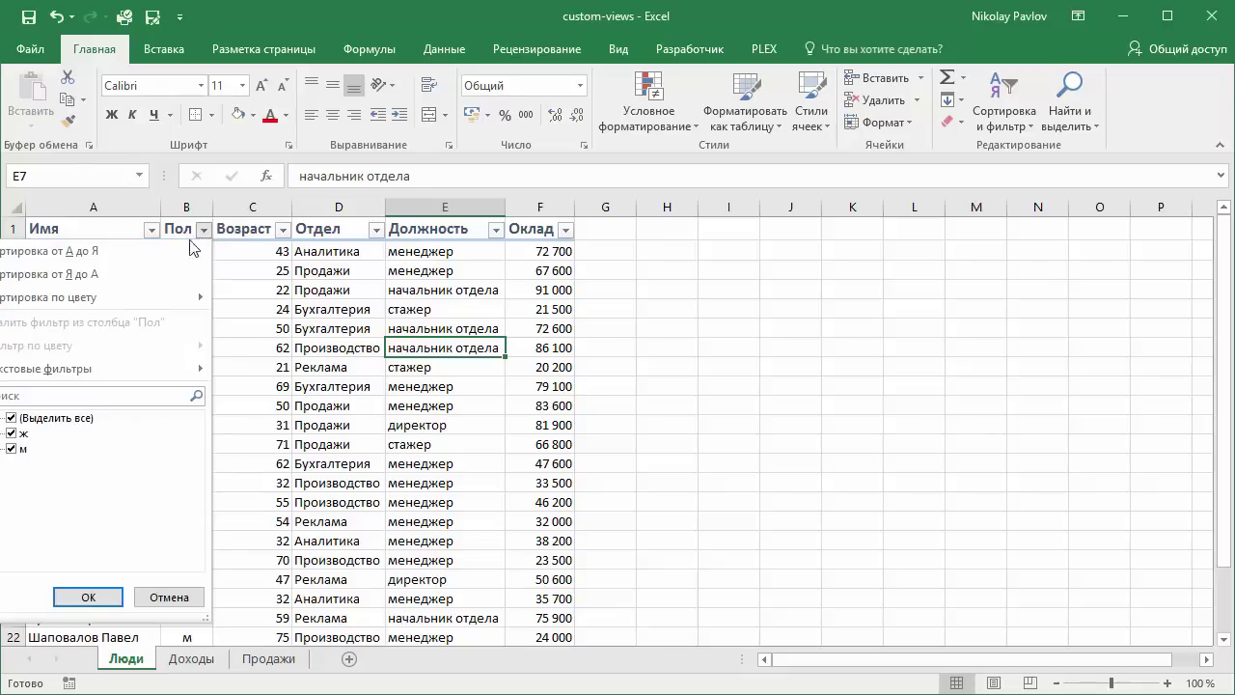
pyautogui.click(13, 418)
pyautogui.click(12, 433)
pyautogui.click(88, 596)
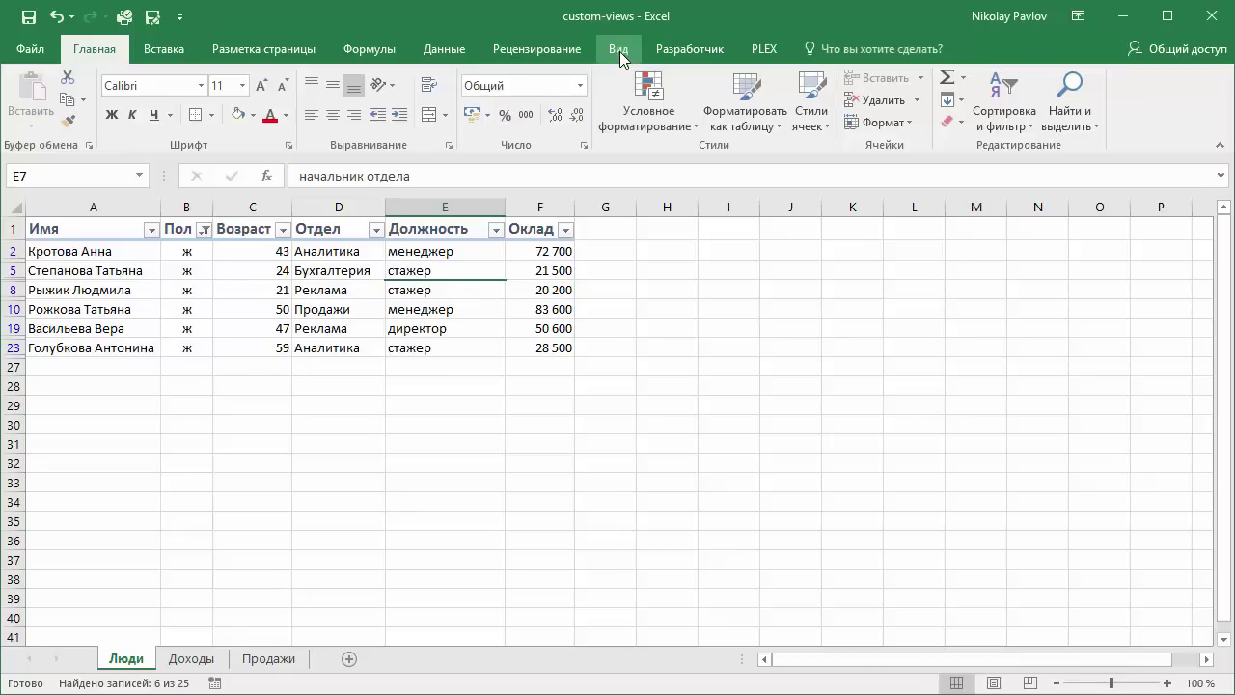
# Step: Start a new custom view and name it Люди_жен
pyautogui.click(624, 52)
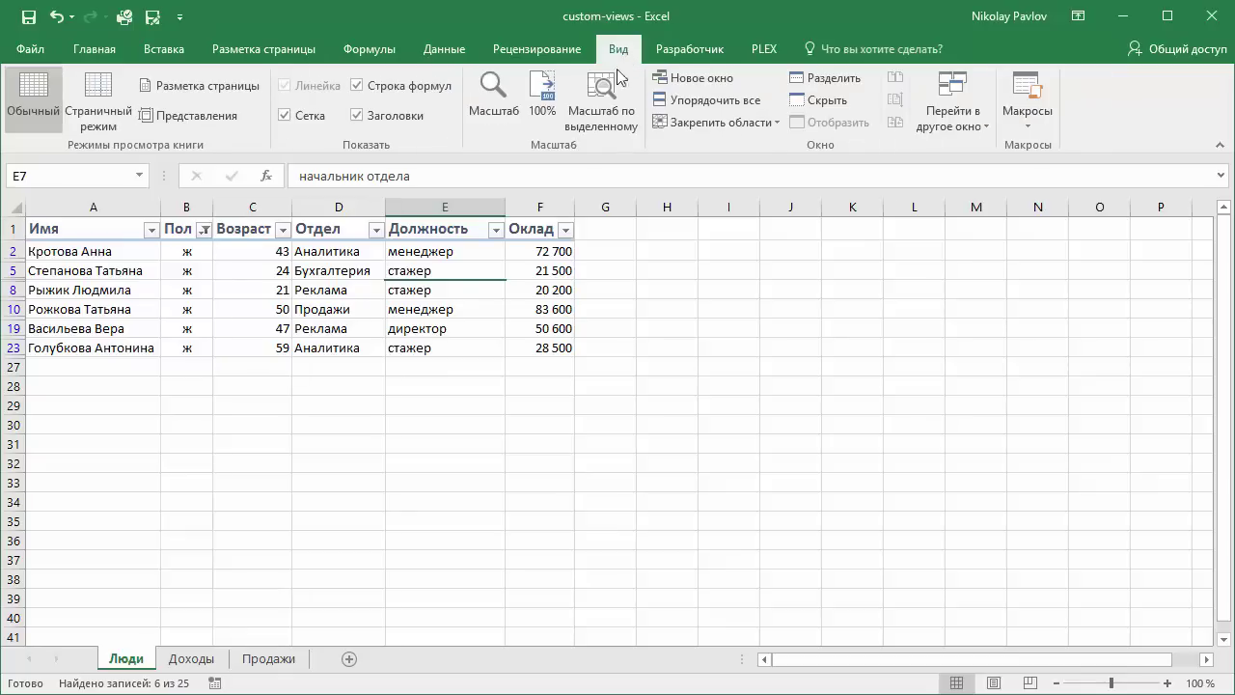
pyautogui.click(221, 119)
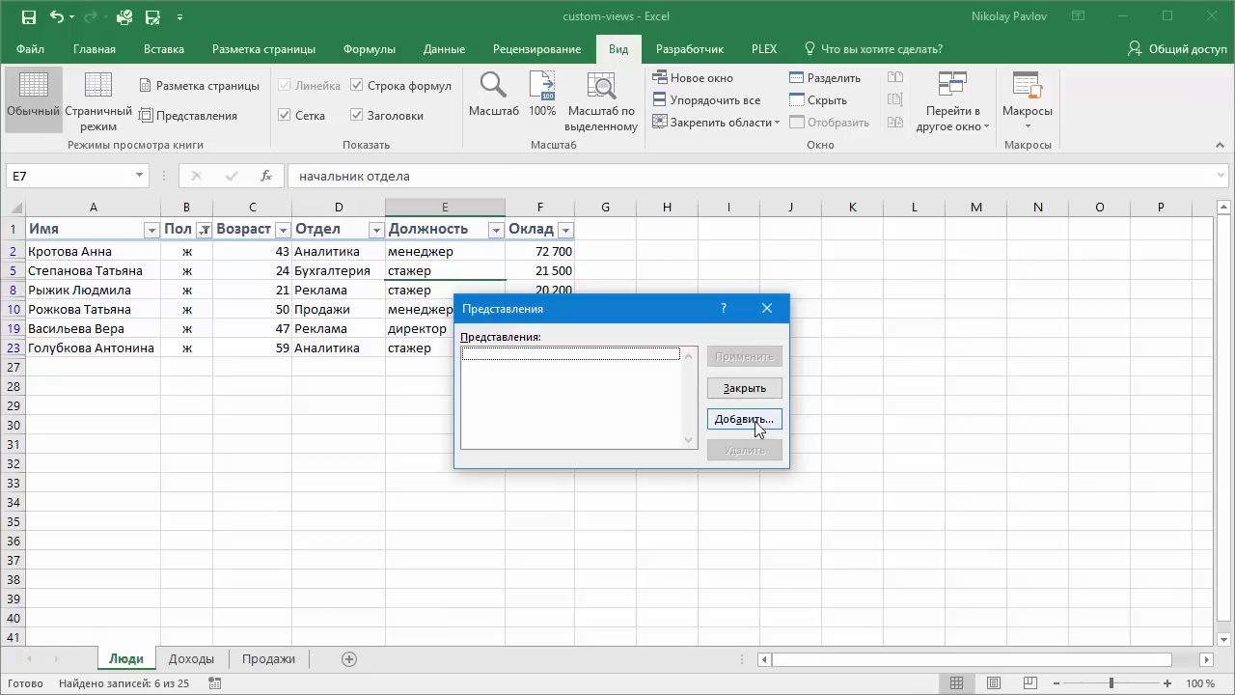
pyautogui.click(757, 424)
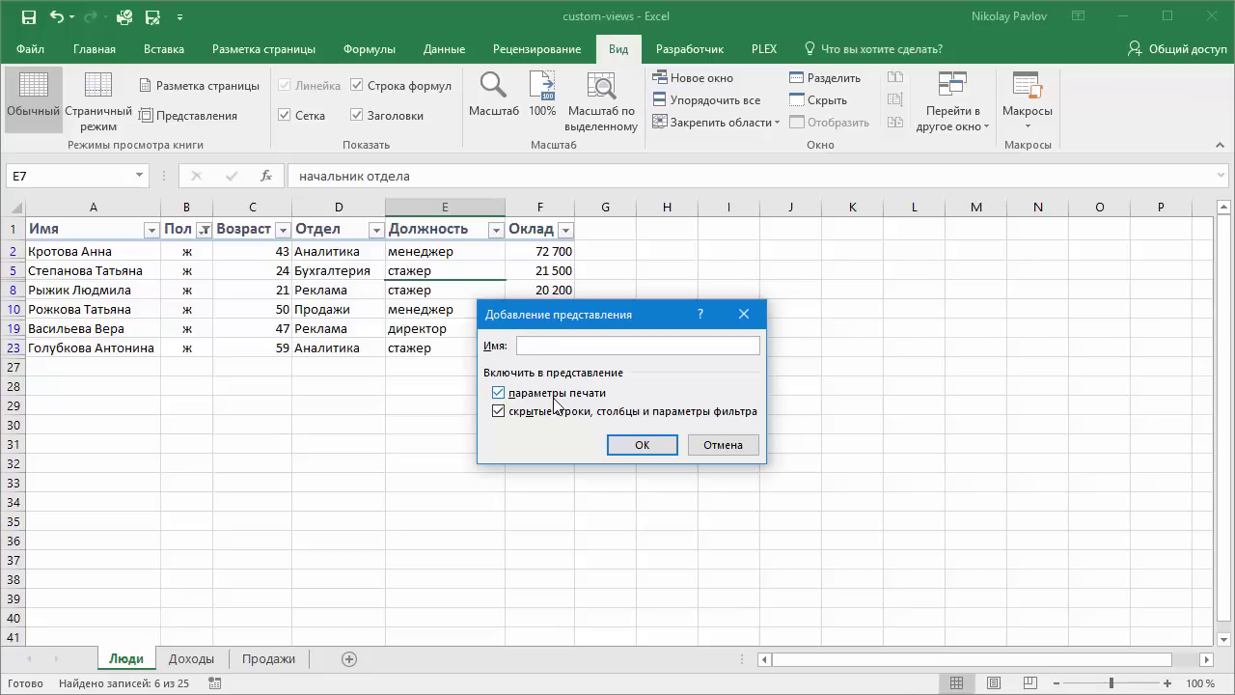
pyautogui.write('Люди_')
pyautogui.write('же')
pyautogui.write('н')
# Step: Save the Люди_жен view, then filter Пол to show only м rows
pyautogui.click(644, 445)
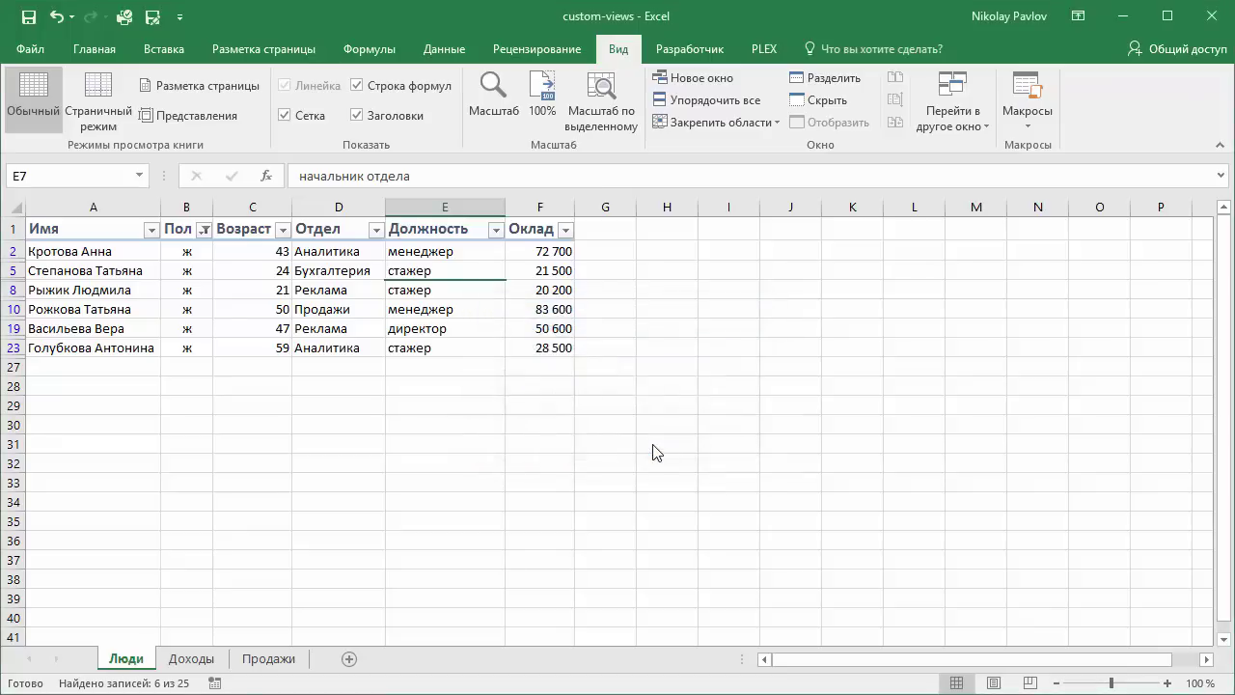
pyautogui.click(204, 229)
pyautogui.click(11, 433)
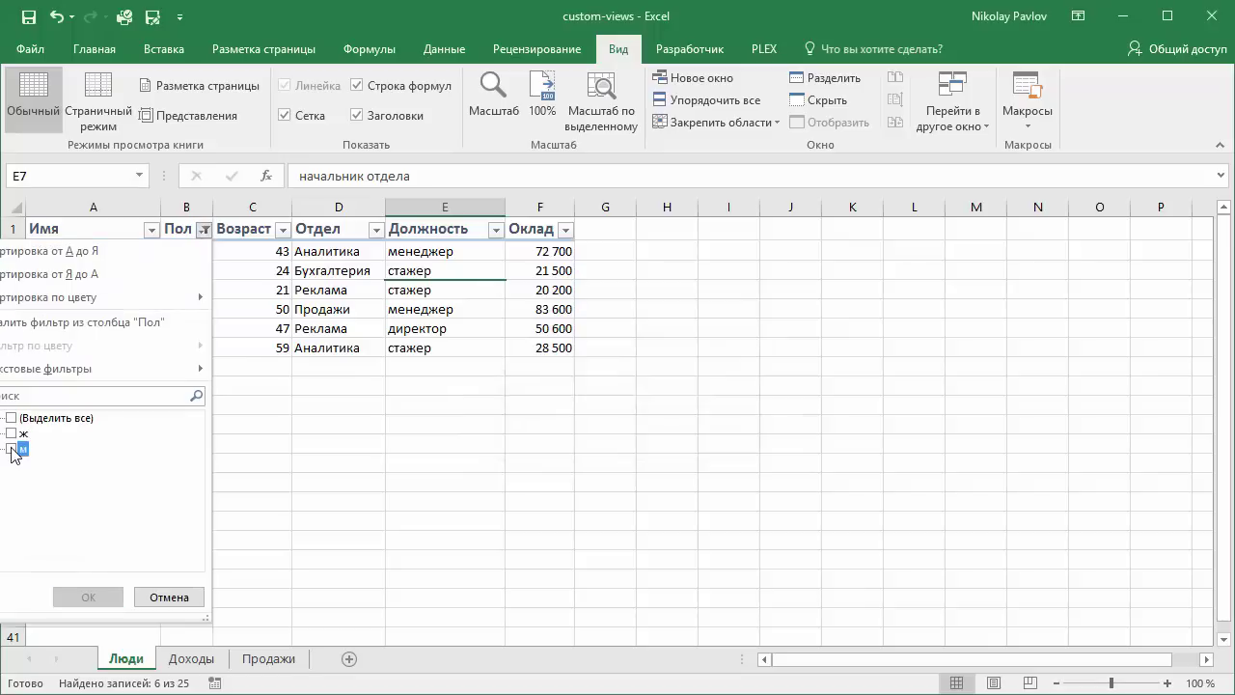
pyautogui.click(10, 449)
pyautogui.click(109, 595)
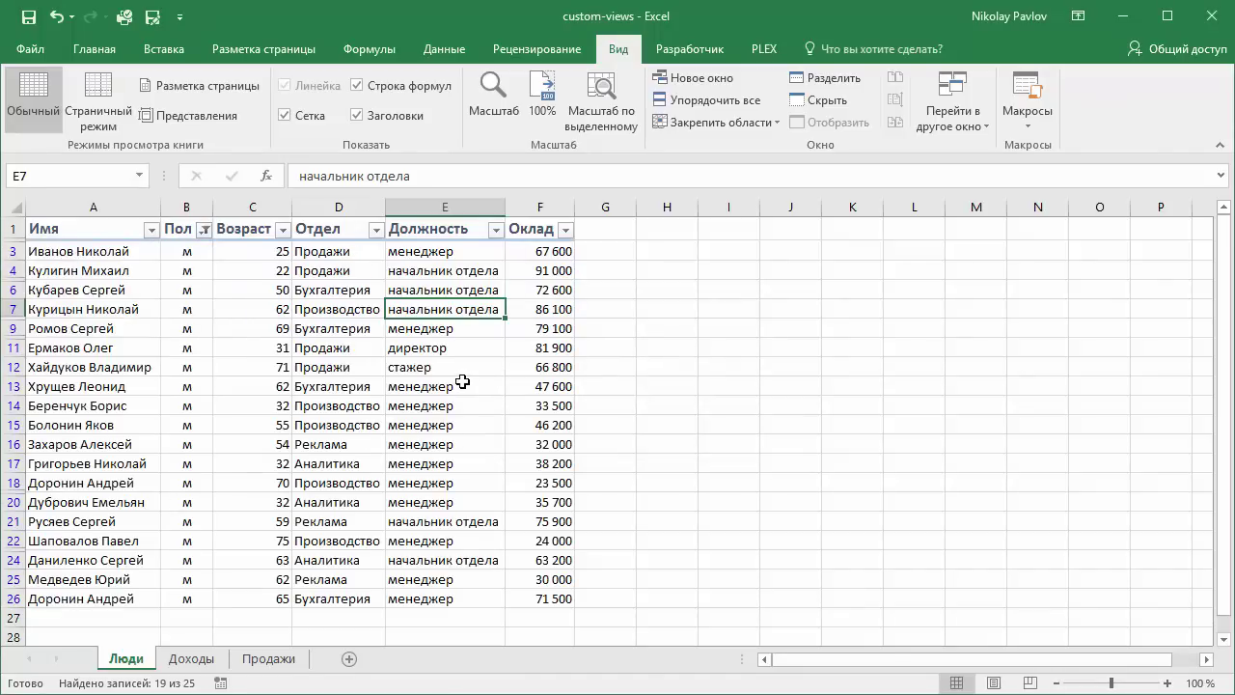
# Step: Save the men-only list as custom view Люди_муж
pyautogui.click(226, 117)
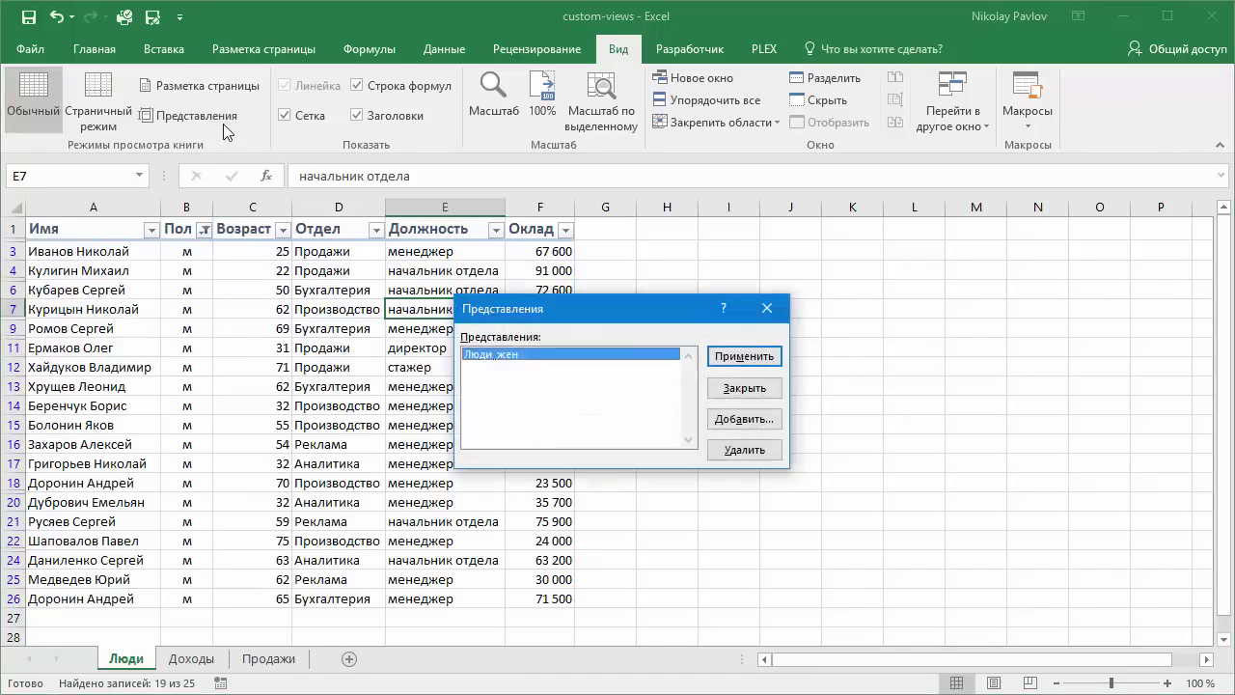
pyautogui.click(738, 421)
pyautogui.write('Лю')
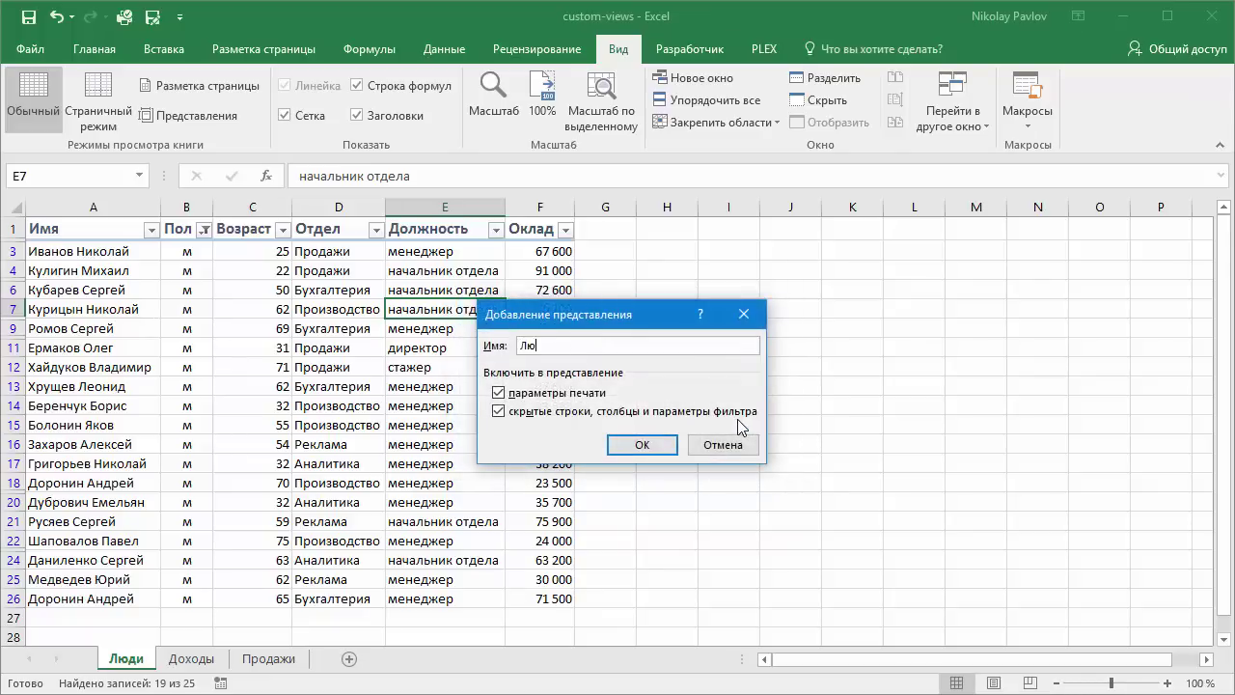
pyautogui.write('ди_муж')
pyautogui.click(642, 446)
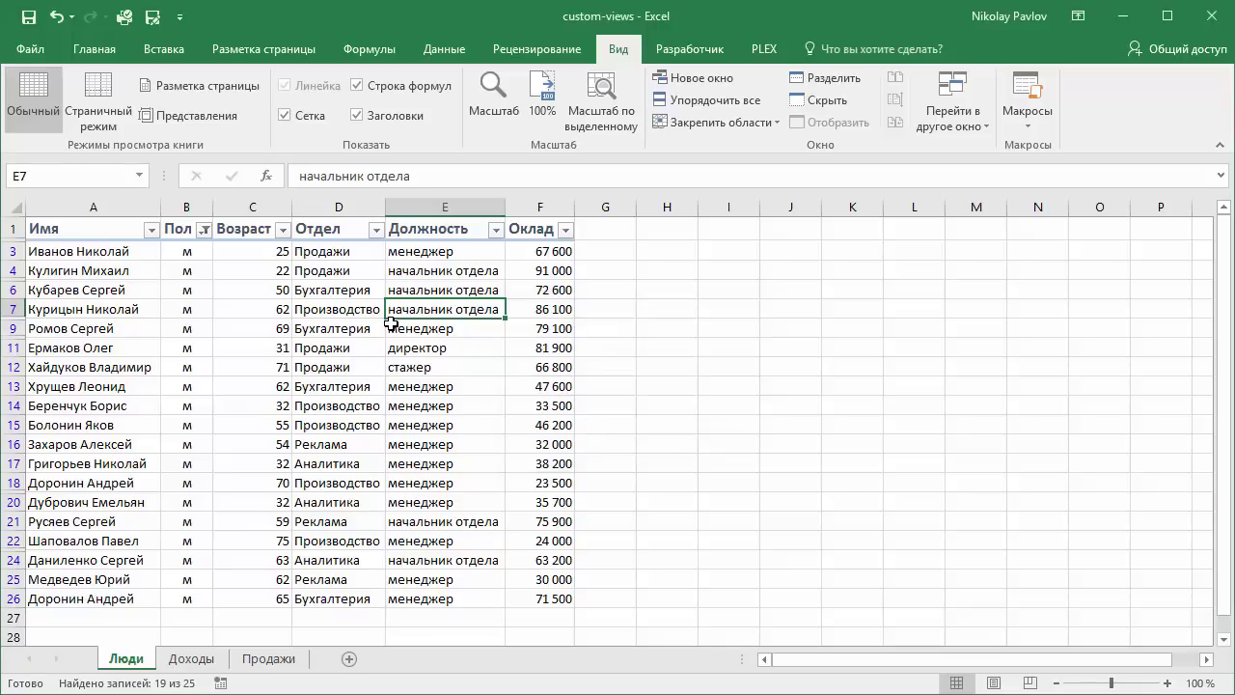
# Step: Clear the filter and save the unfiltered list as custom view Люди_все
pyautogui.click(359, 325)
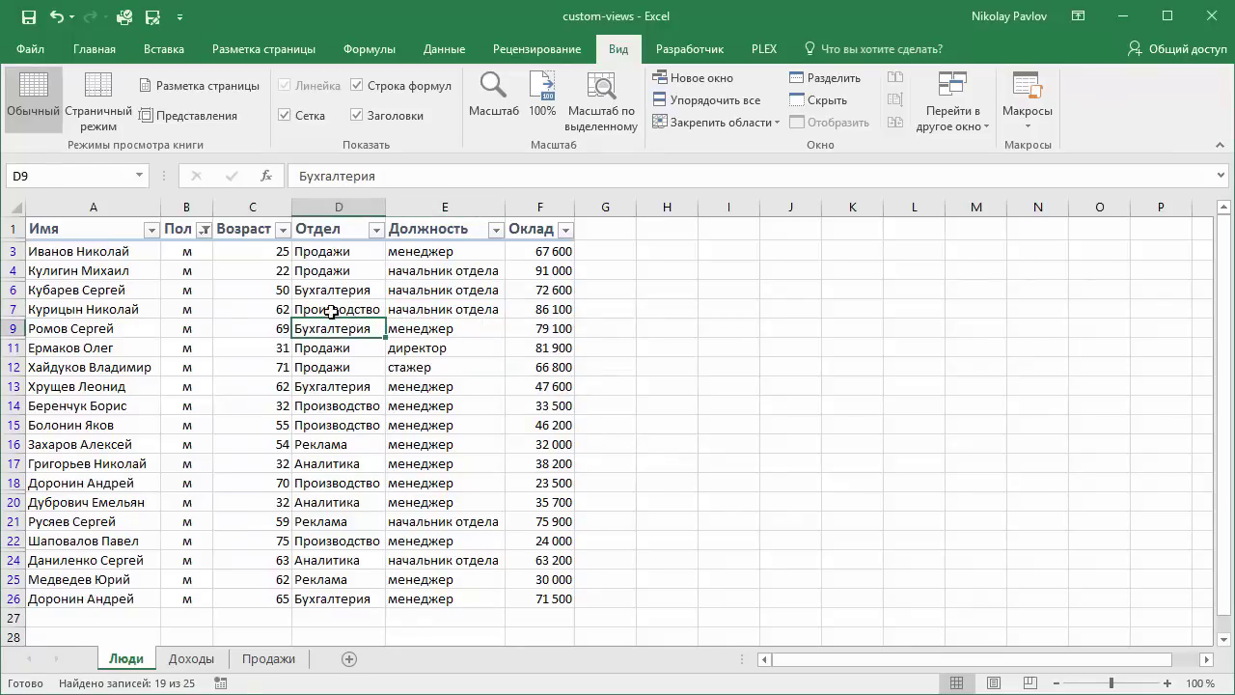
pyautogui.click(439, 48)
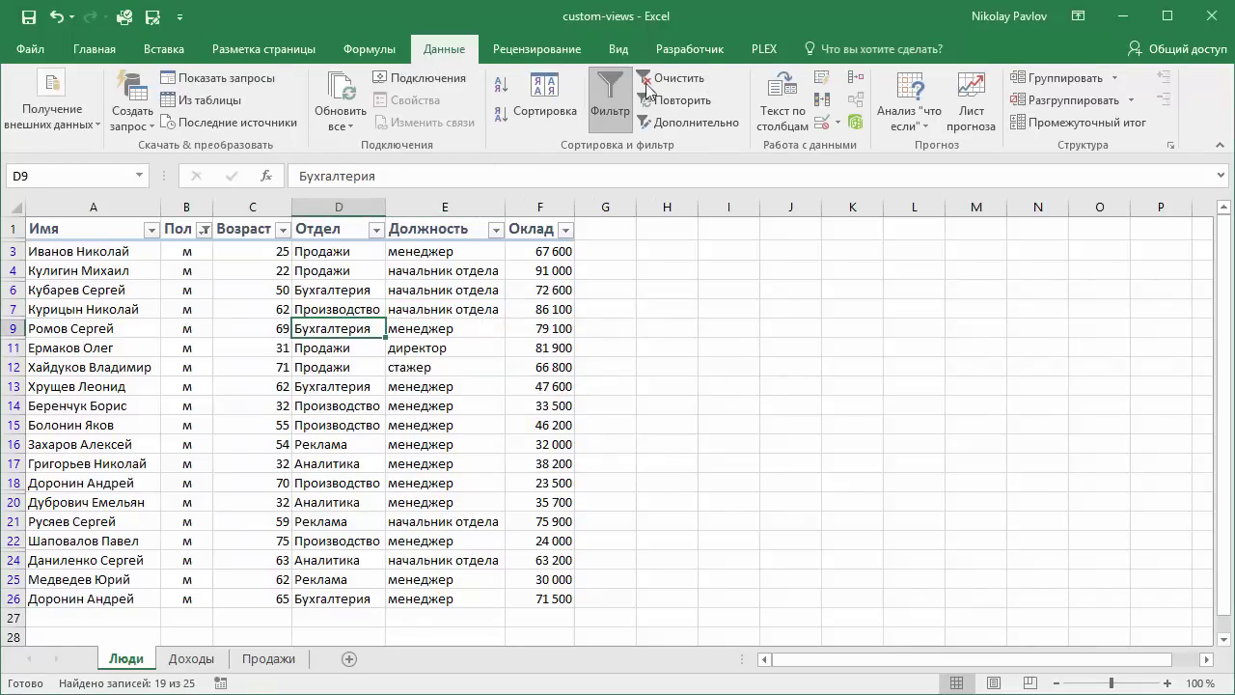
pyautogui.click(673, 77)
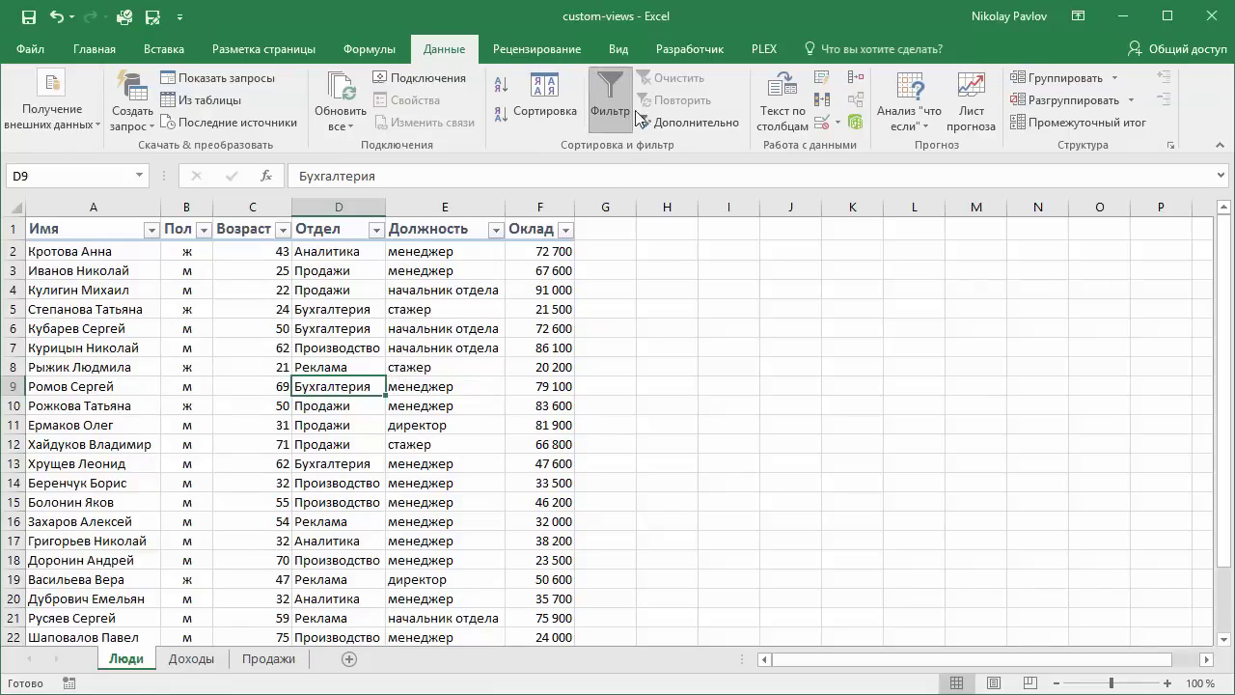
pyautogui.click(617, 49)
pyautogui.click(223, 115)
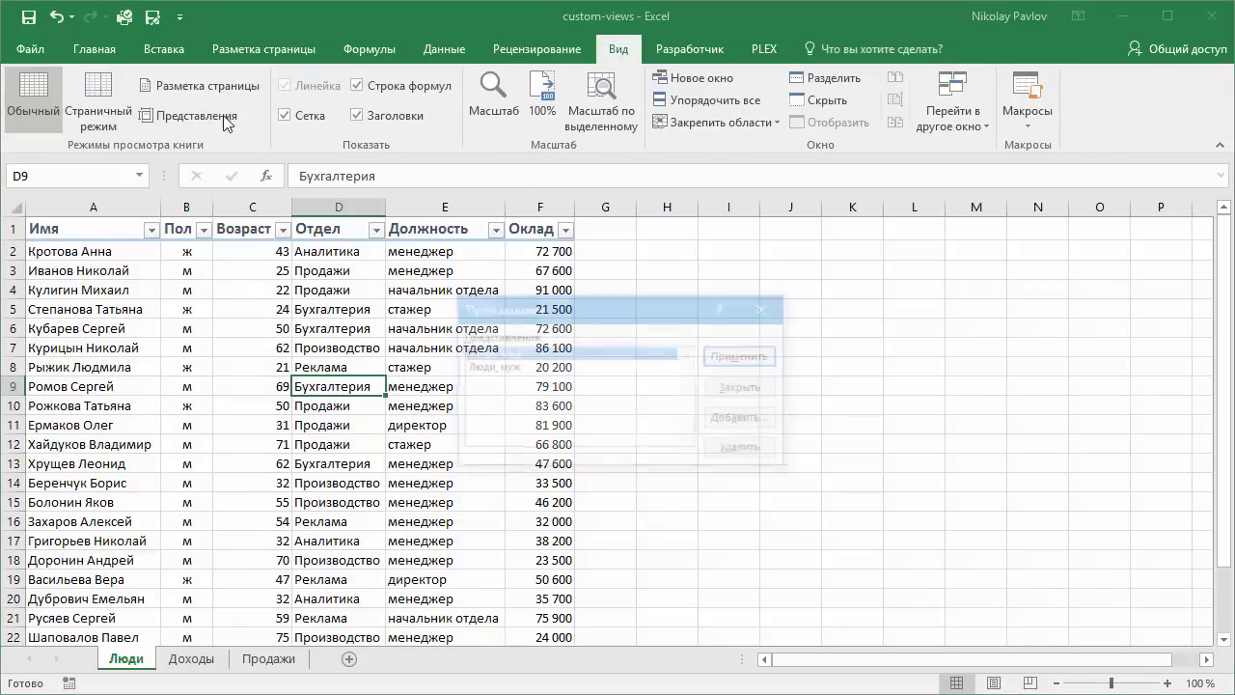
pyautogui.click(743, 418)
pyautogui.write('Люди_все')
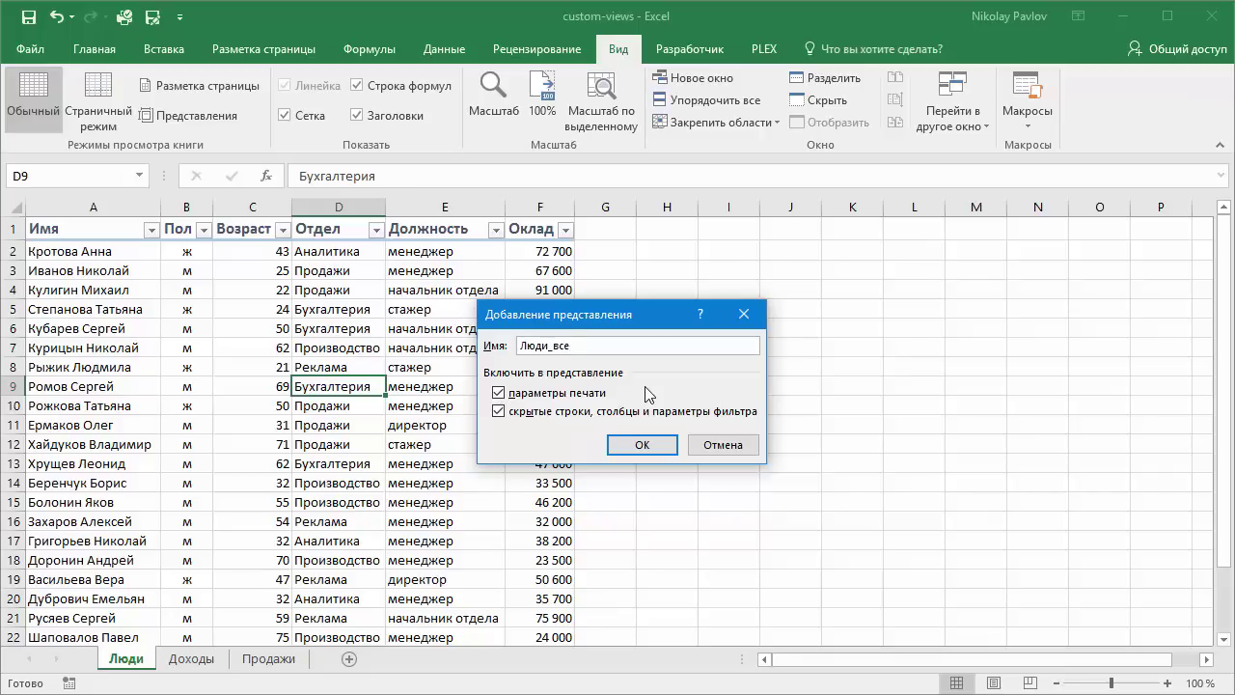
pyautogui.click(639, 447)
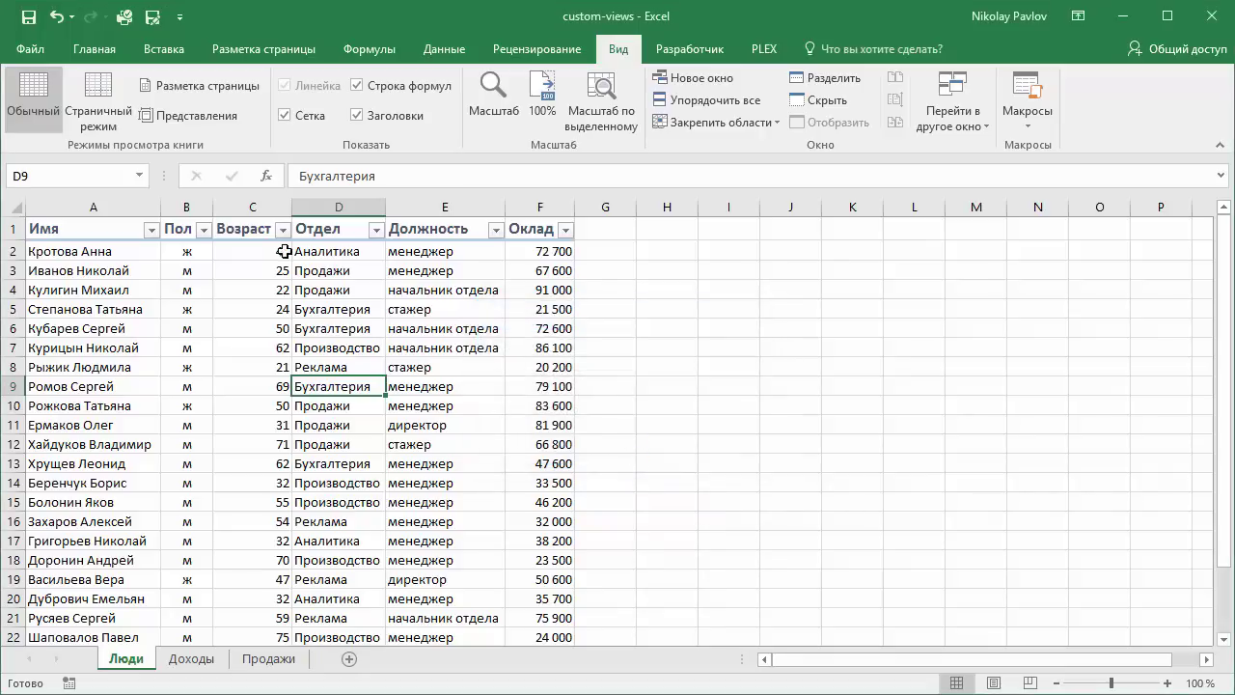
# Step: Show the Люди_жен custom view, then switch to Люди_муж showing 19 male rows
pyautogui.click(218, 118)
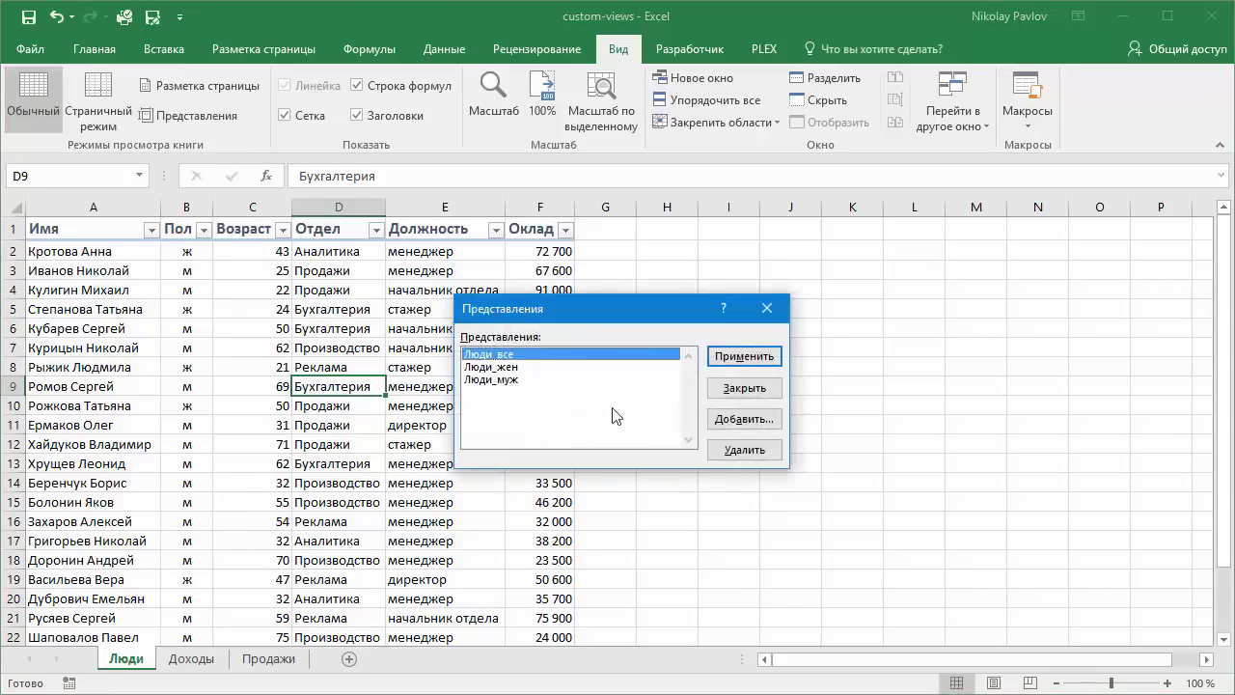
pyautogui.click(518, 370)
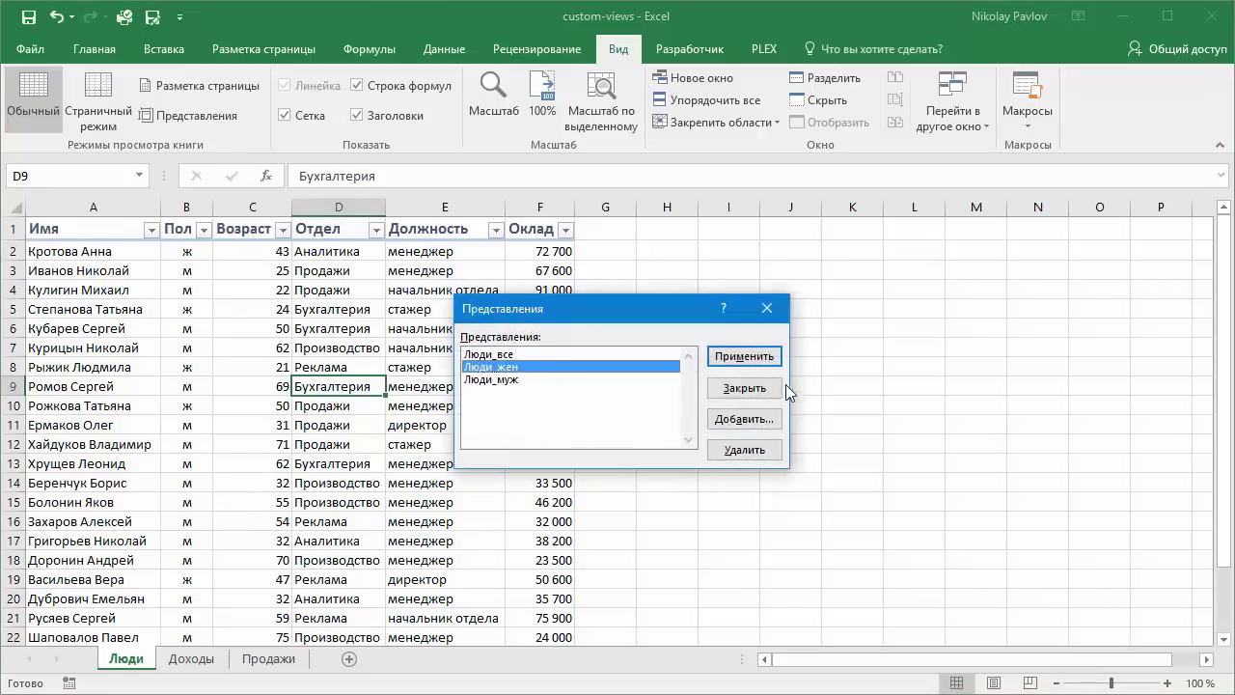
pyautogui.click(763, 358)
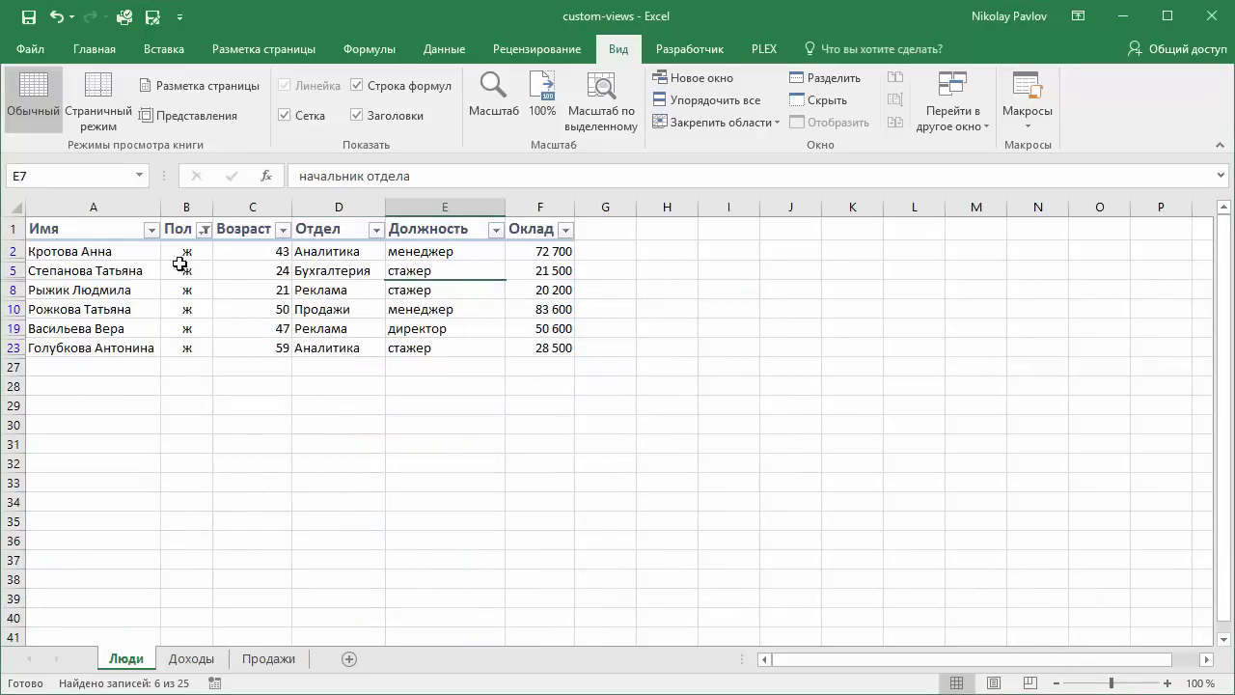
pyautogui.click(241, 112)
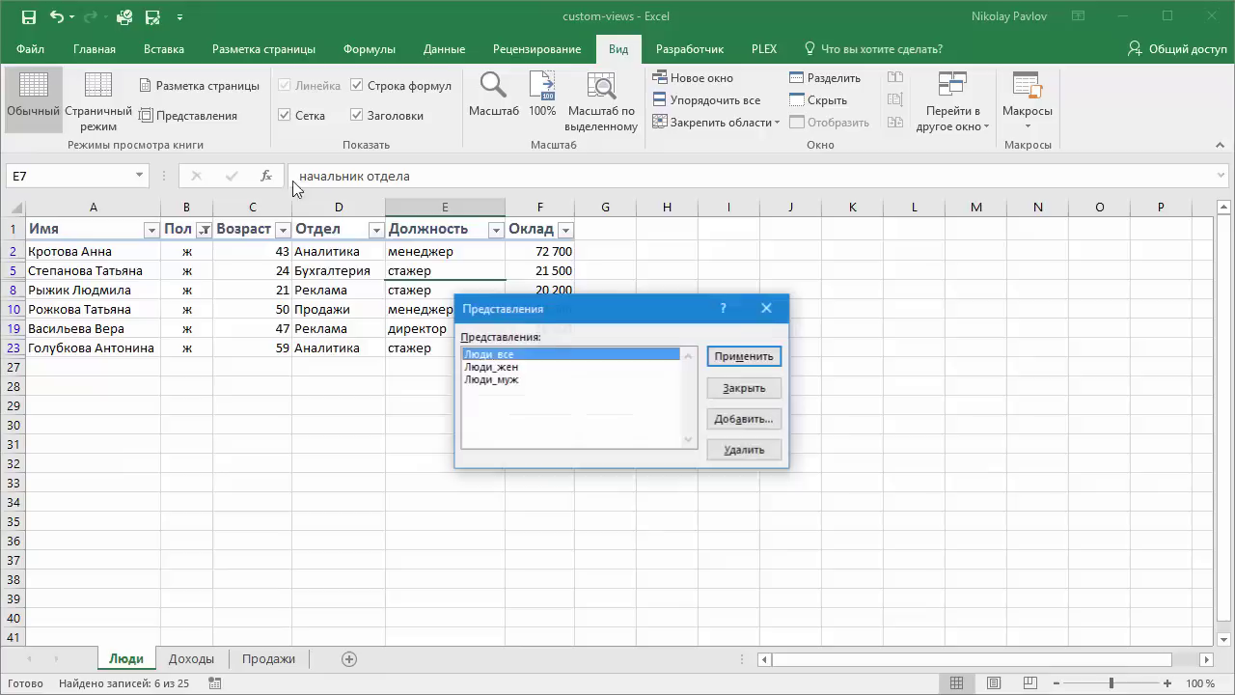
pyautogui.click(518, 379)
pyautogui.click(746, 363)
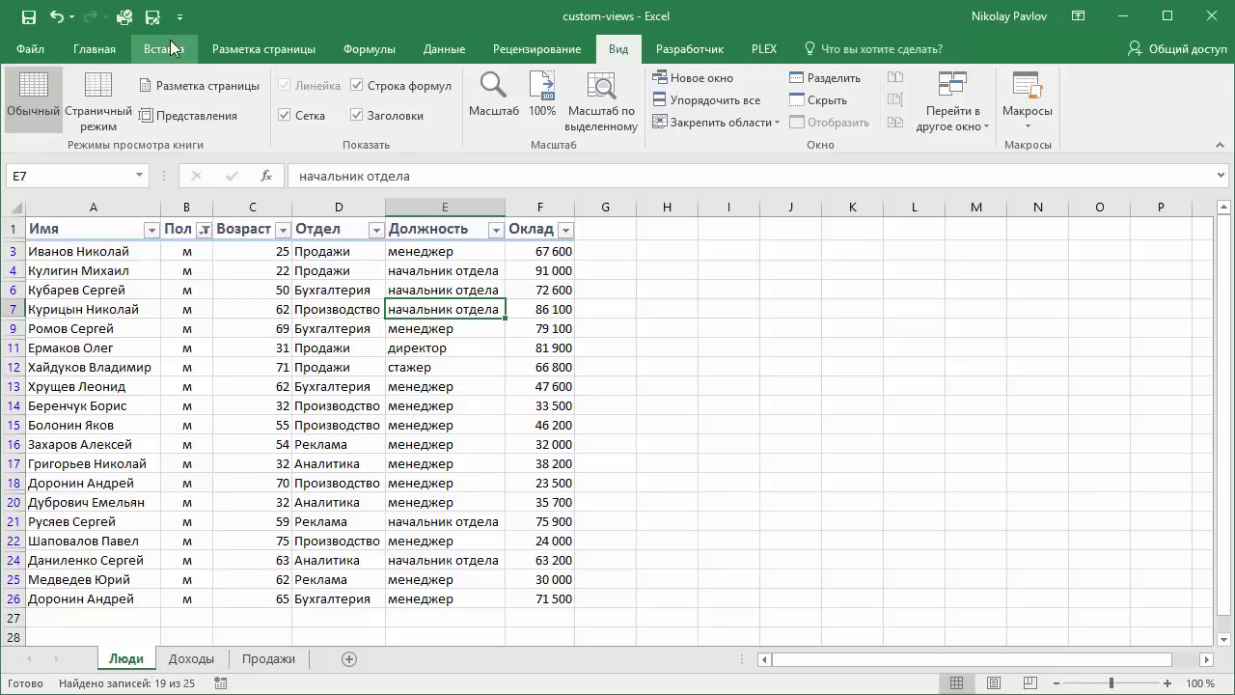
# Step: Add the Представления combo box from All Commands to the Quick Access Toolbar
pyautogui.rightClick(136, 23)
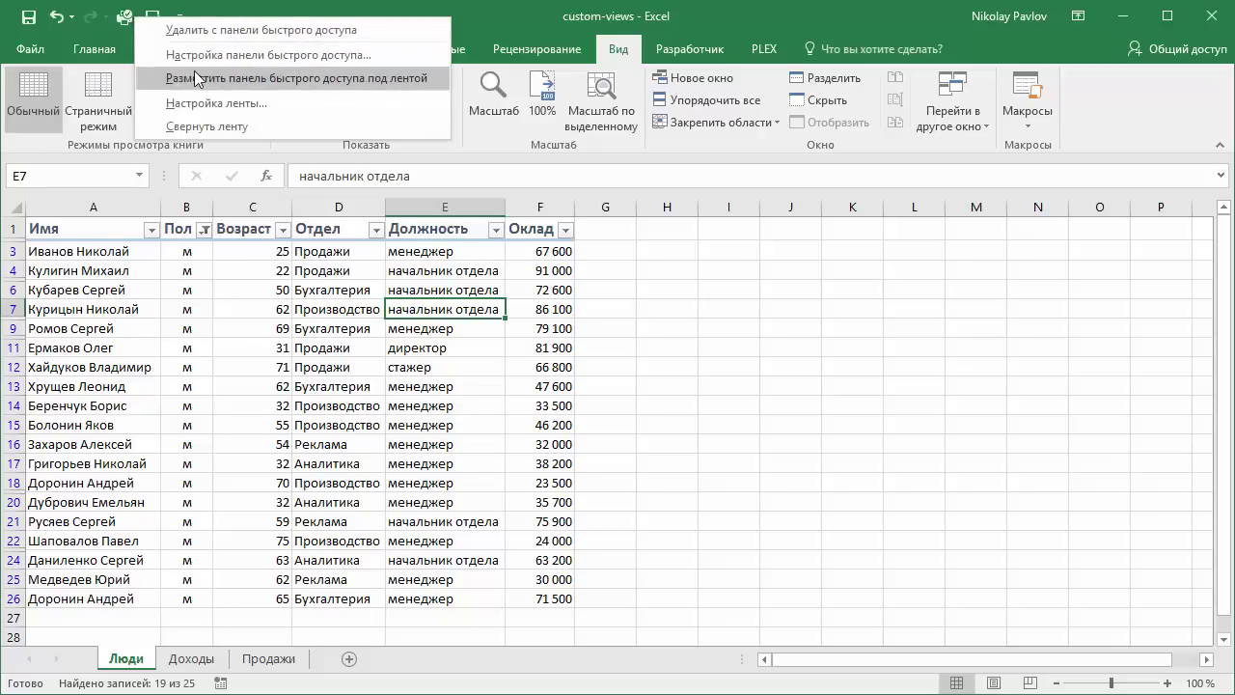
pyautogui.click(250, 54)
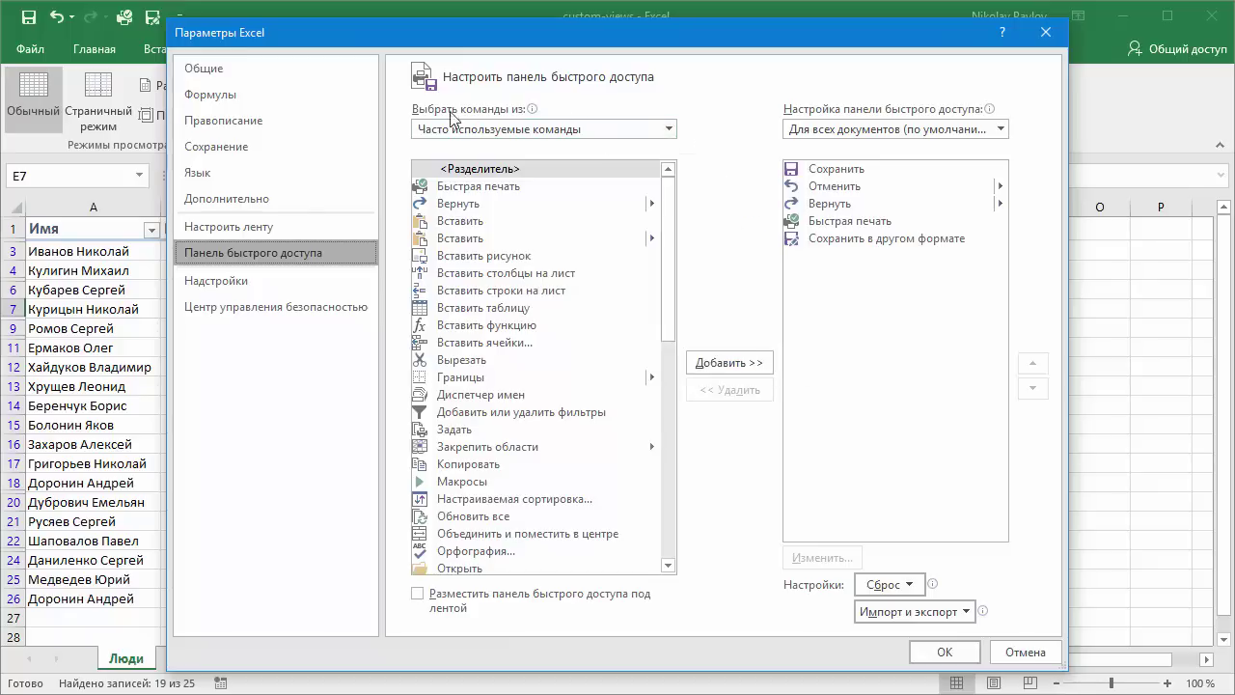
pyautogui.click(519, 135)
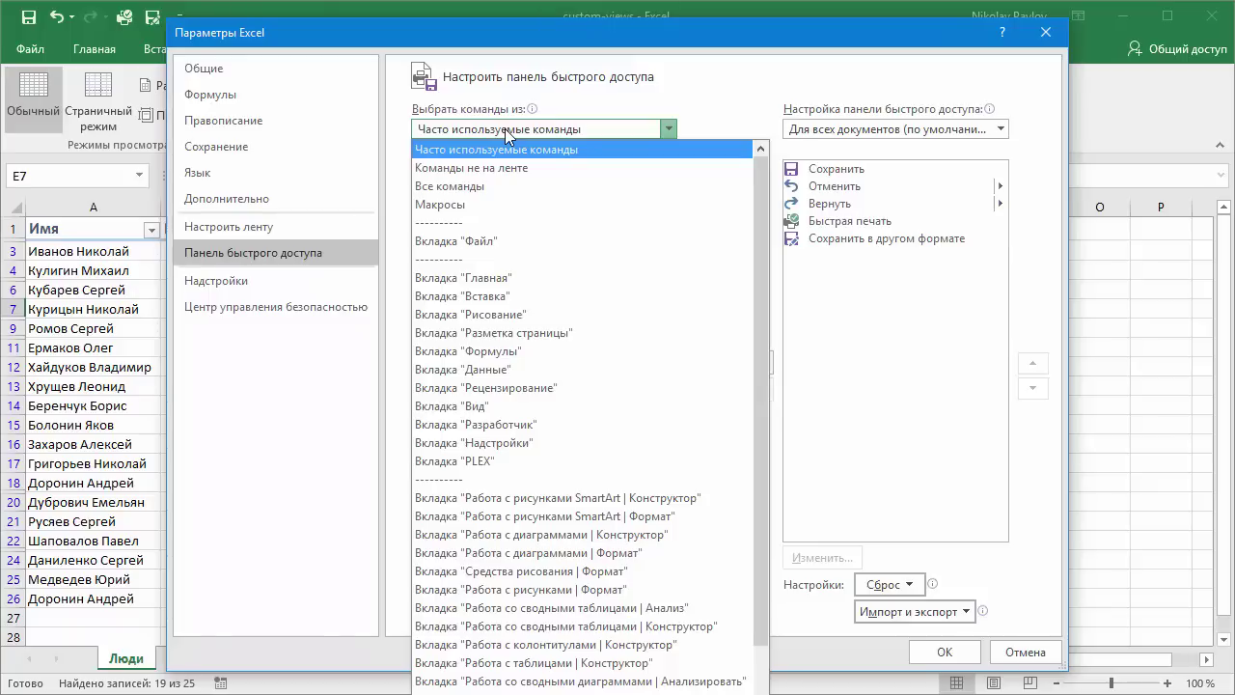
pyautogui.click(453, 186)
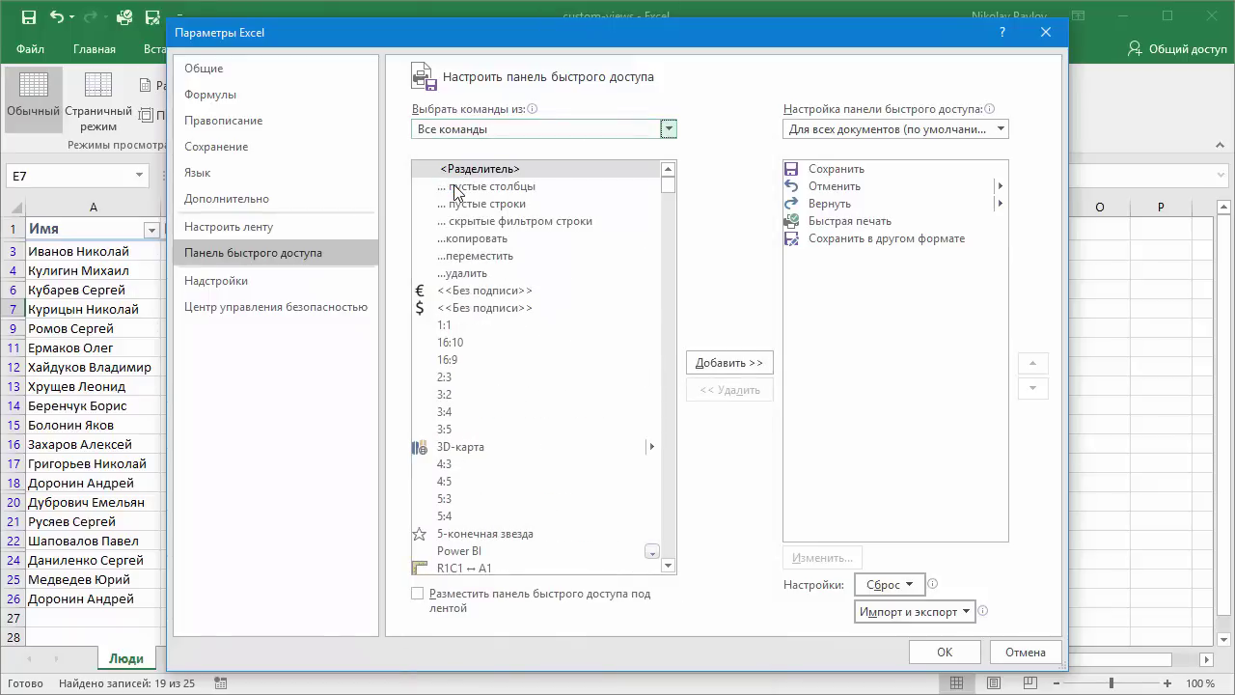
pyautogui.moveTo(669, 185); pyautogui.dragTo(668, 435)
pyautogui.scroll(5, 610, 431)
pyautogui.scroll(5, 558, 432)
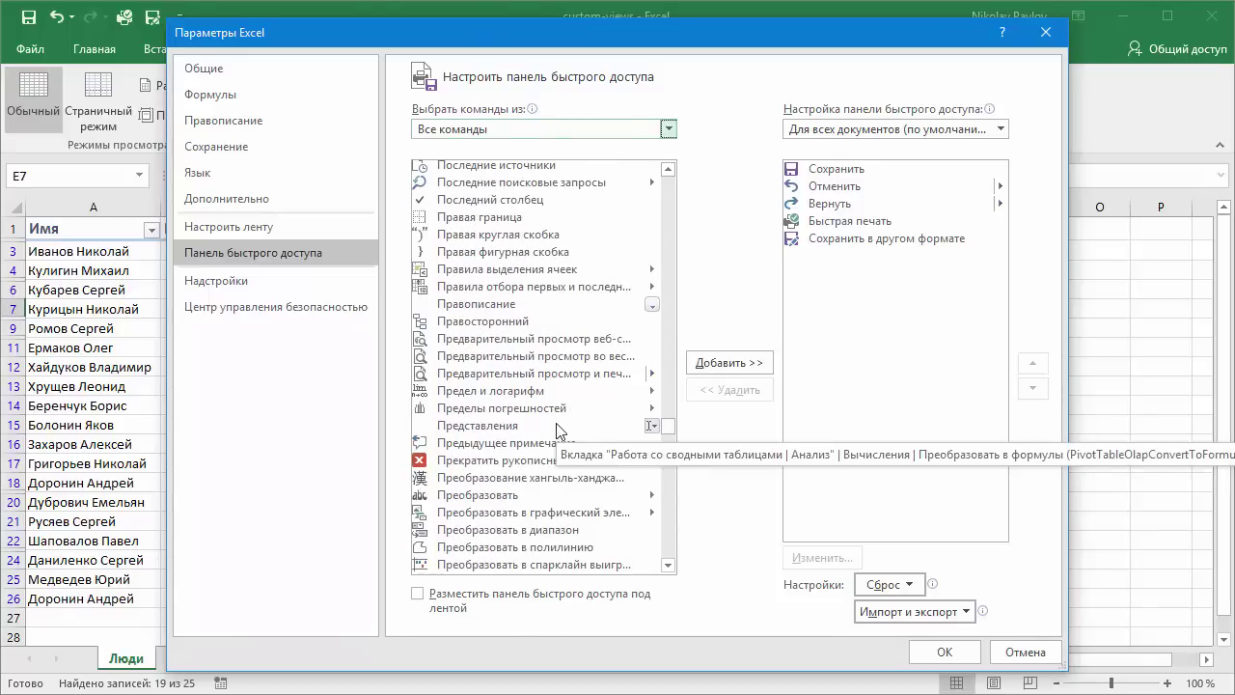
pyautogui.click(502, 431)
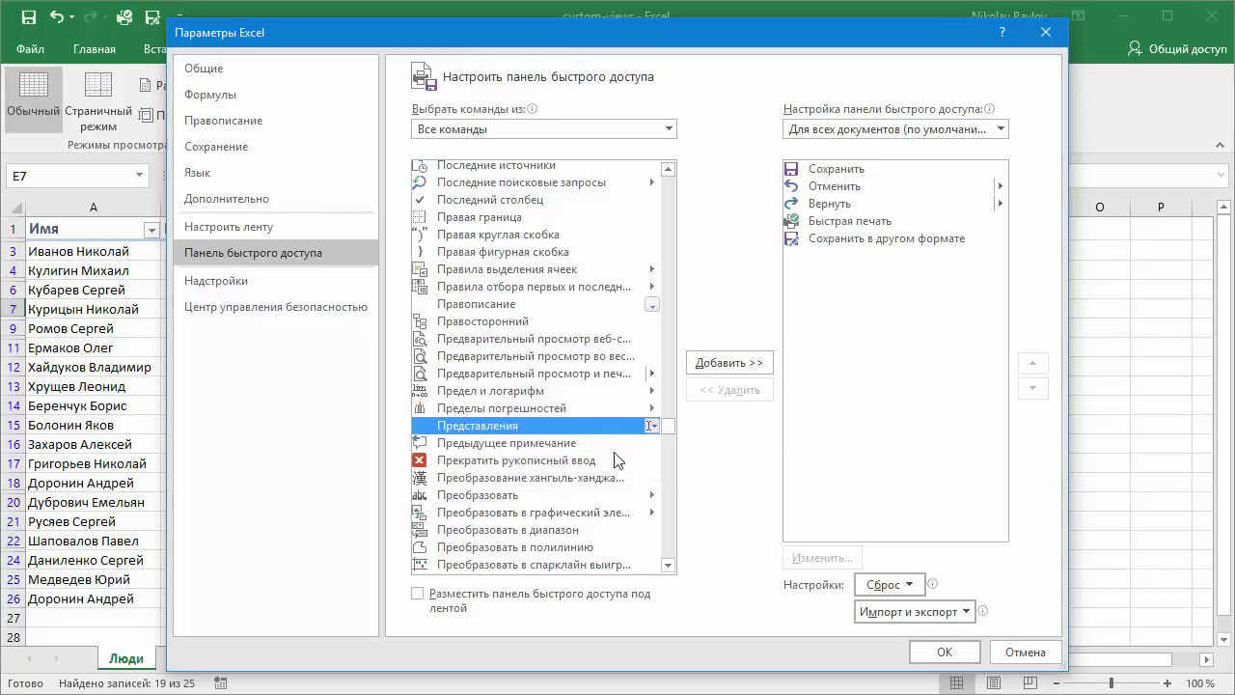
pyautogui.click(701, 365)
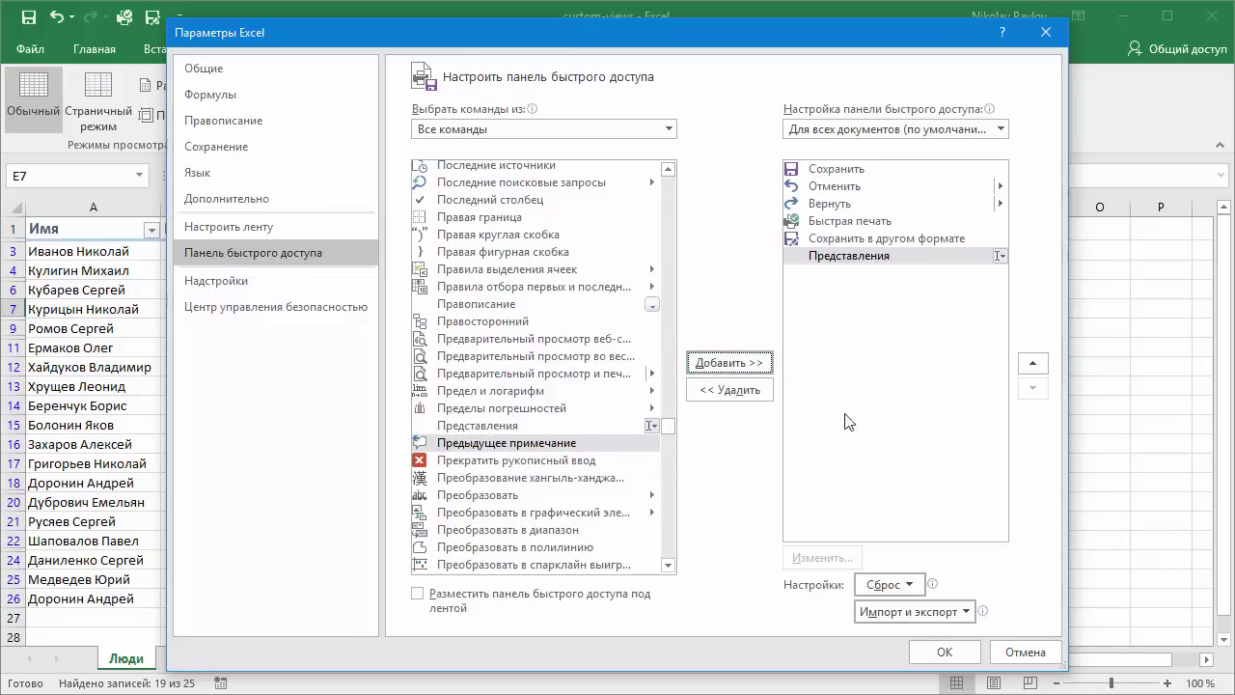
pyautogui.click(945, 652)
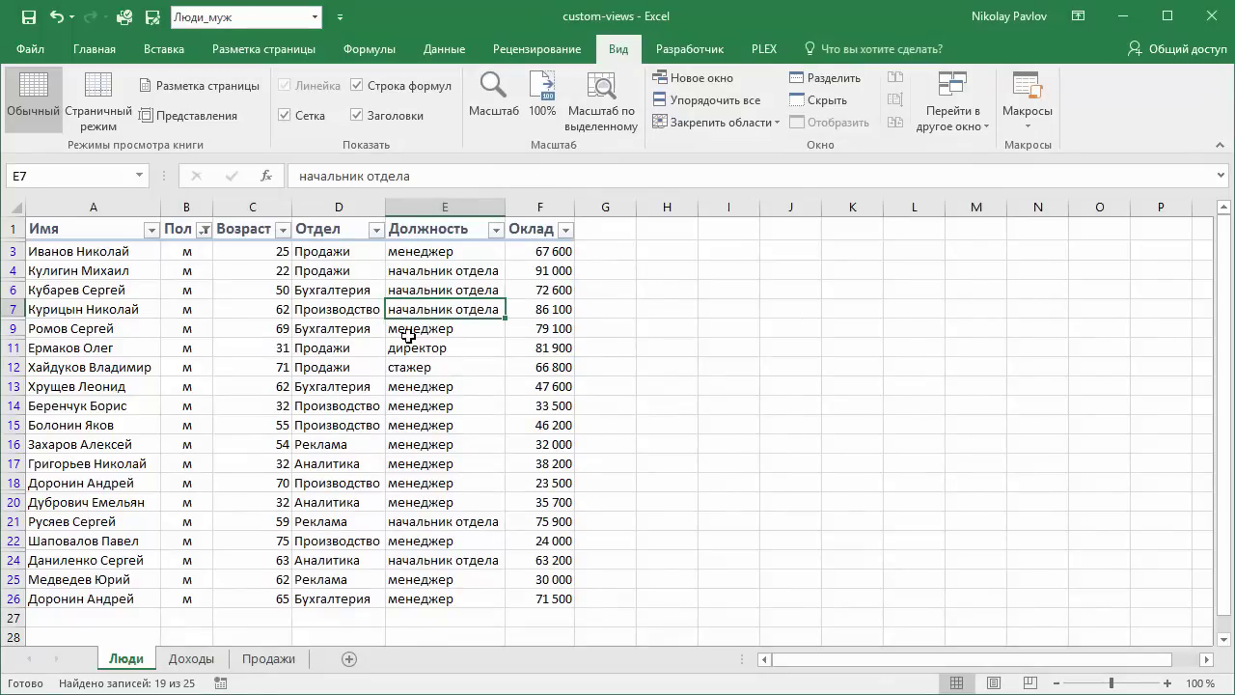
# Step: From the toolbar views picker, apply Люди_жен, then Люди_муж, then Люди_все
pyautogui.click(315, 16)
pyautogui.click(309, 40)
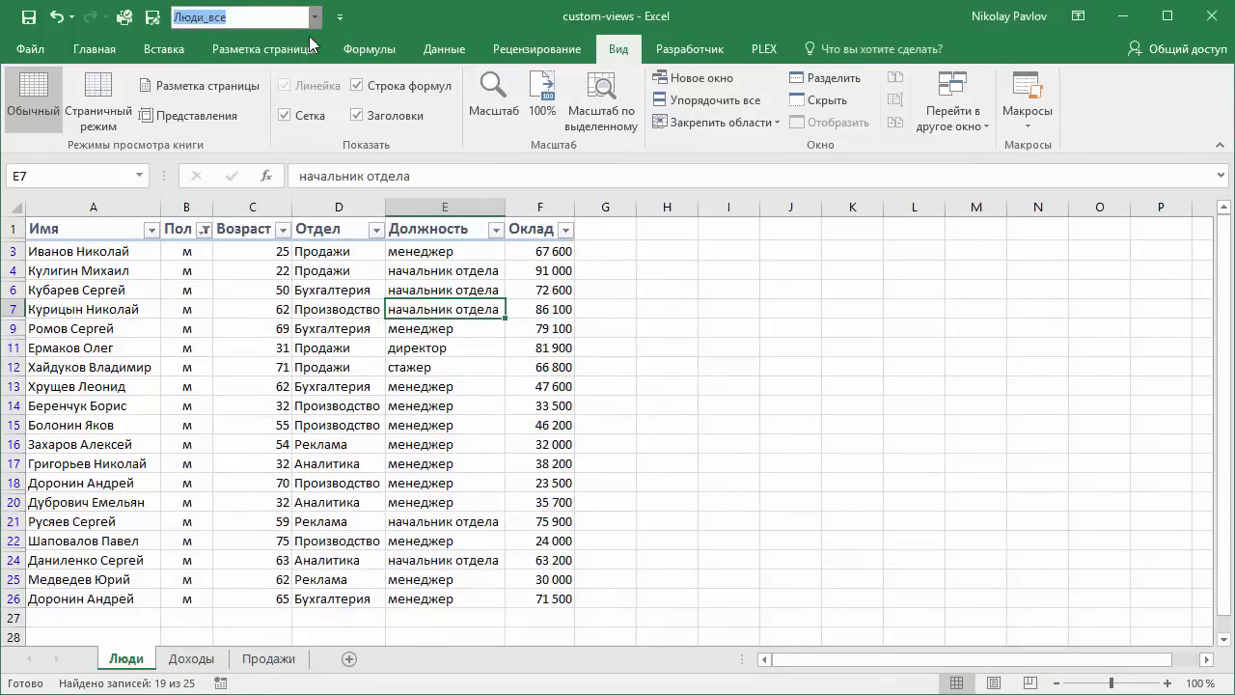
pyautogui.click(315, 18)
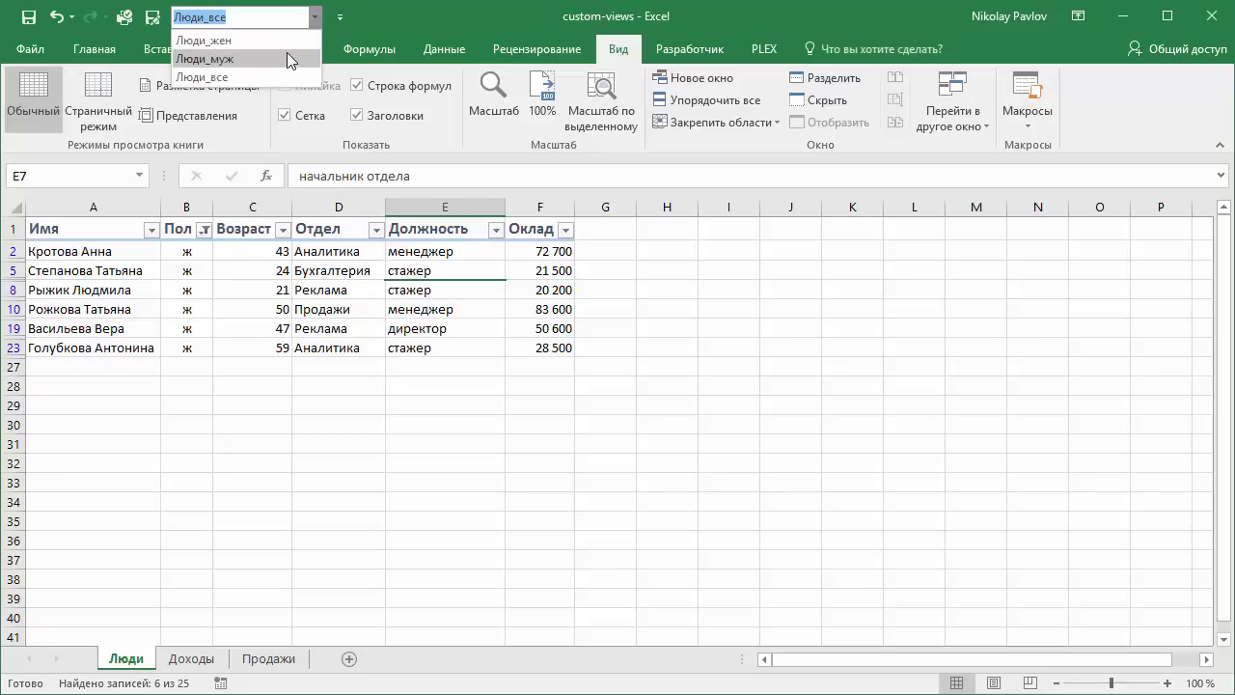
pyautogui.click(287, 56)
pyautogui.click(315, 17)
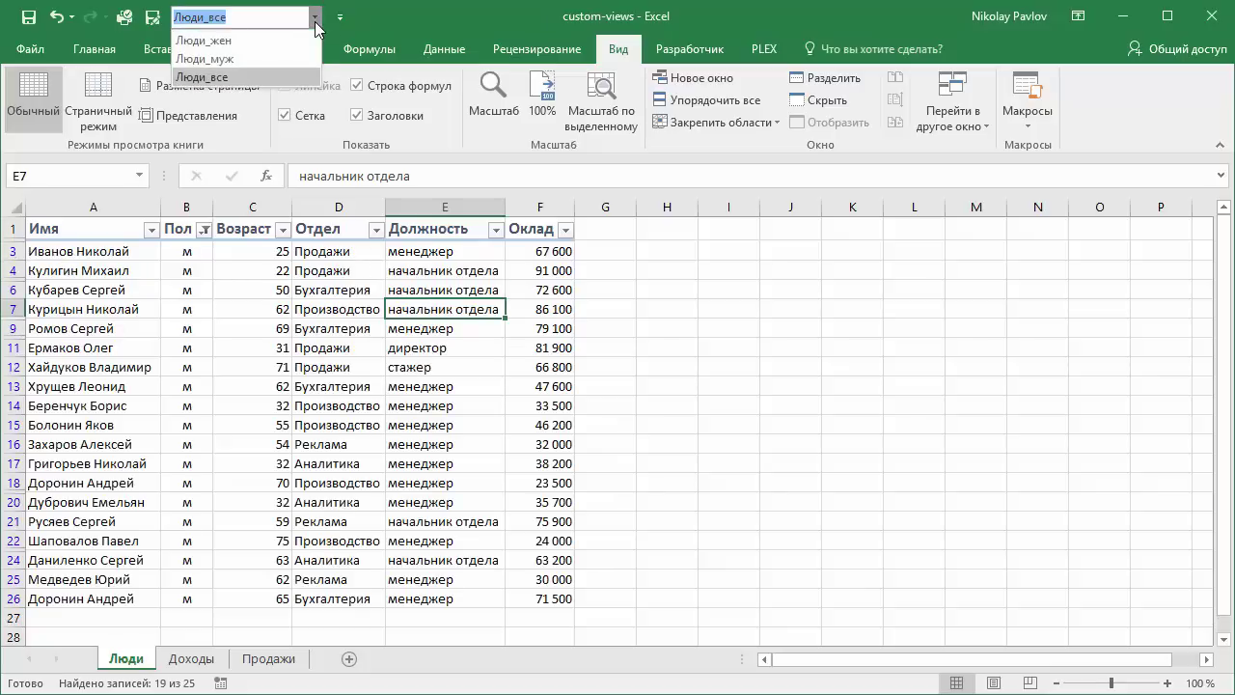
pyautogui.click(271, 76)
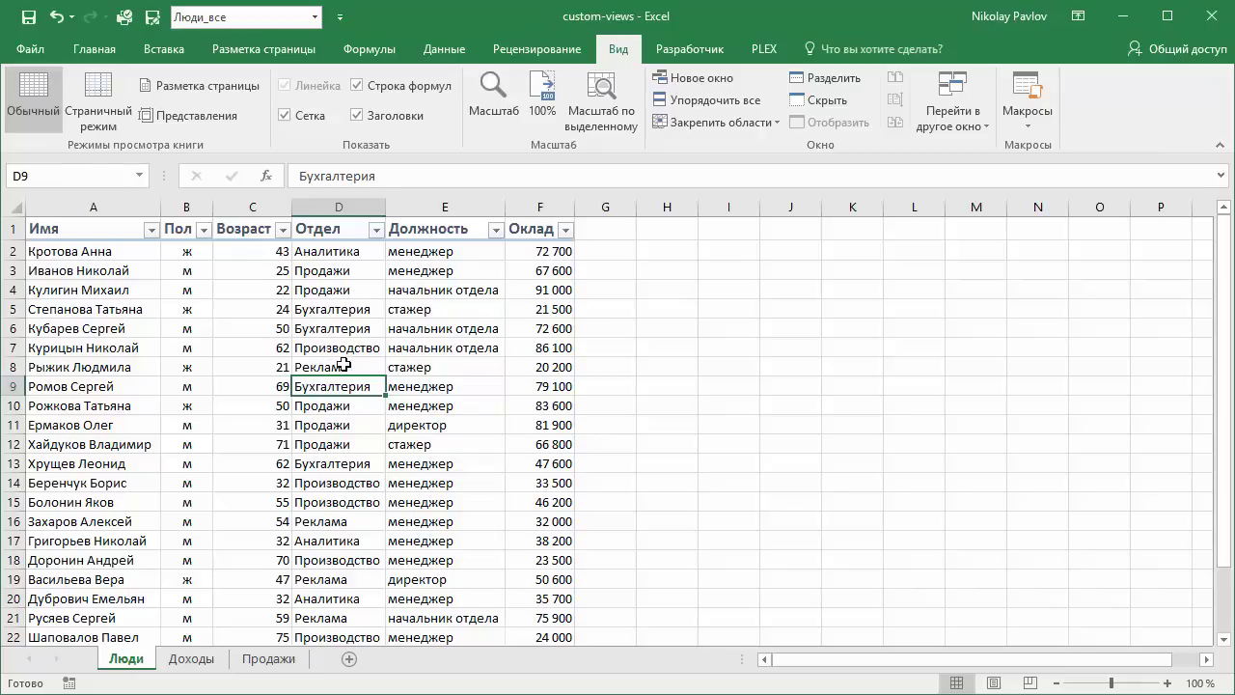
# Step: Filter the Должность column to show only начальник отдела
pyautogui.click(495, 230)
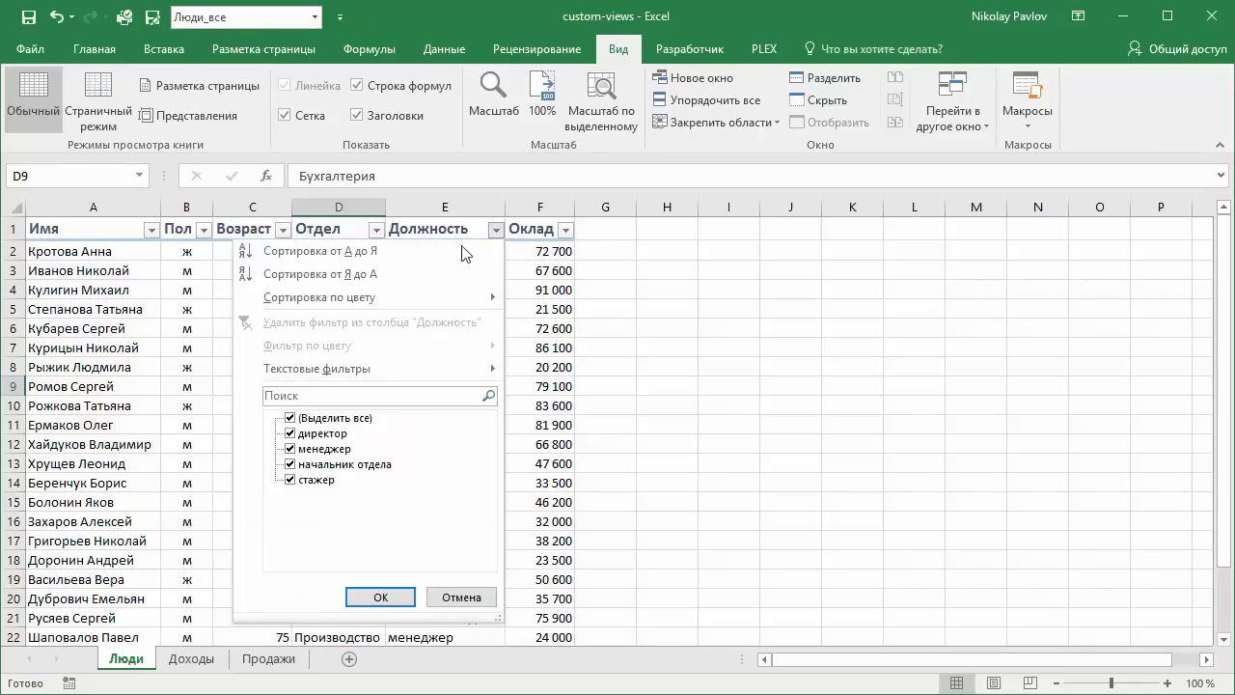
pyautogui.click(289, 419)
pyautogui.click(290, 464)
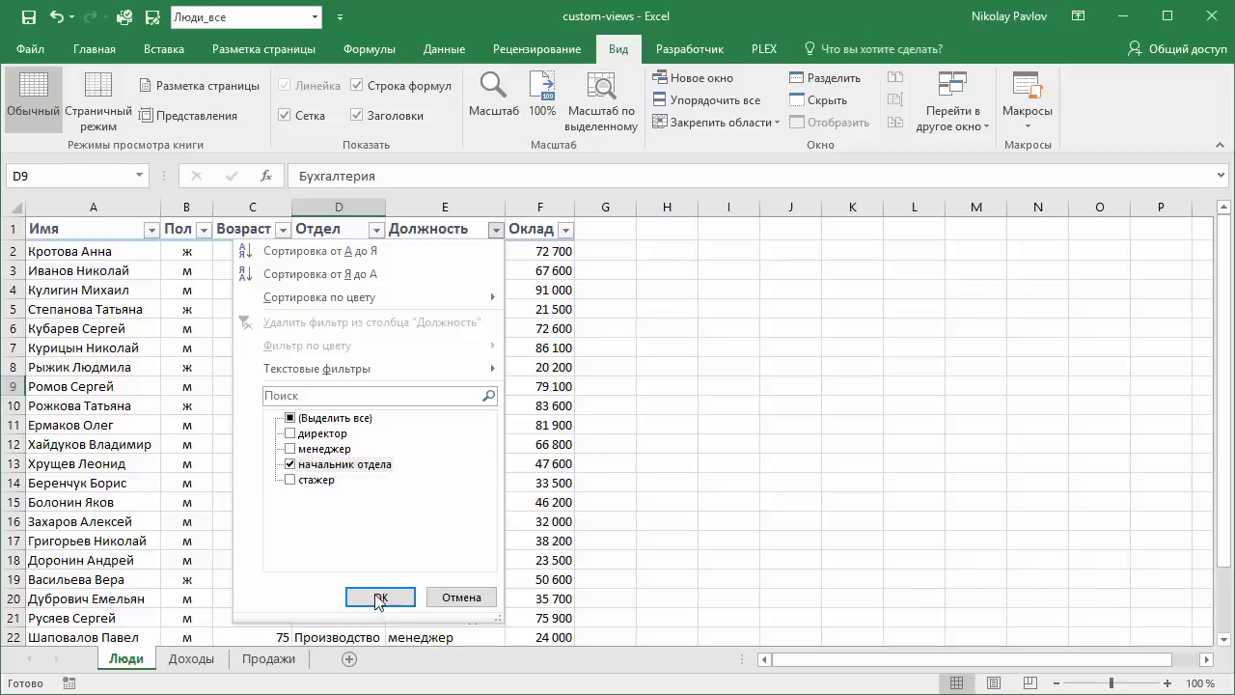
pyautogui.click(378, 599)
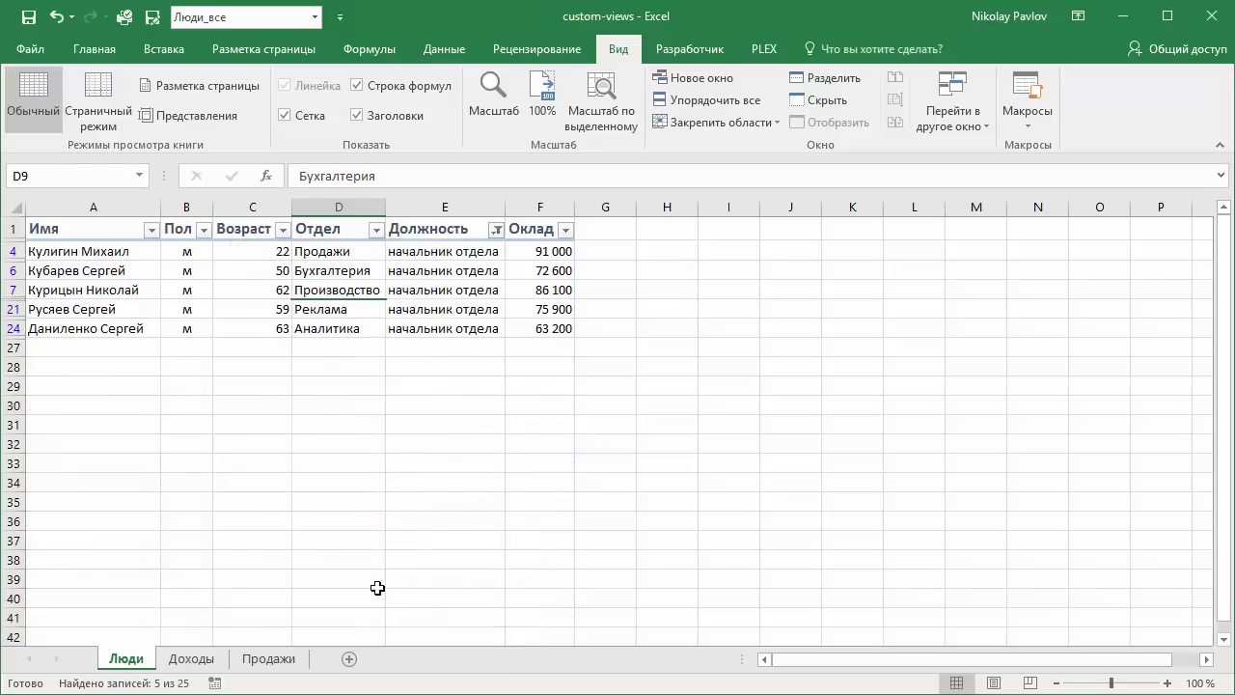
# Step: Save this as custom view Люди_начальники via the toolbar box, then reapply Люди_все
pyautogui.click(239, 18)
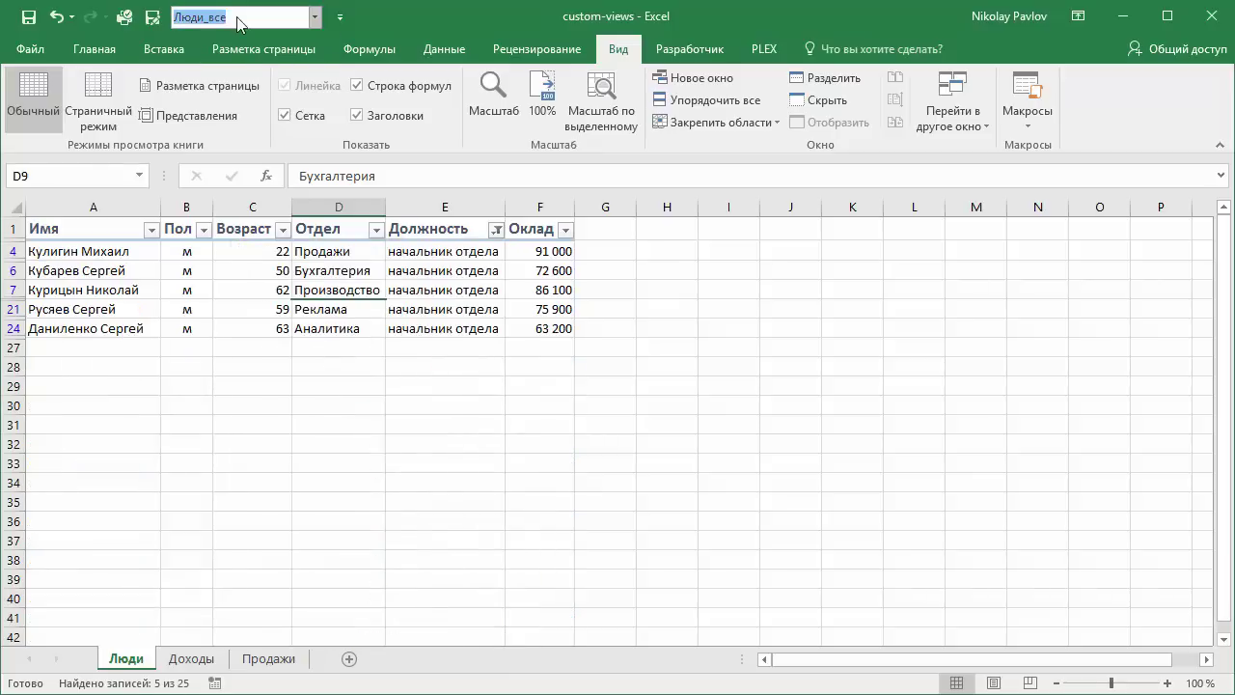
pyautogui.press('BackSpace')
pyautogui.write('Люди_жен')
pyautogui.write('Лю')
pyautogui.write('начальн')
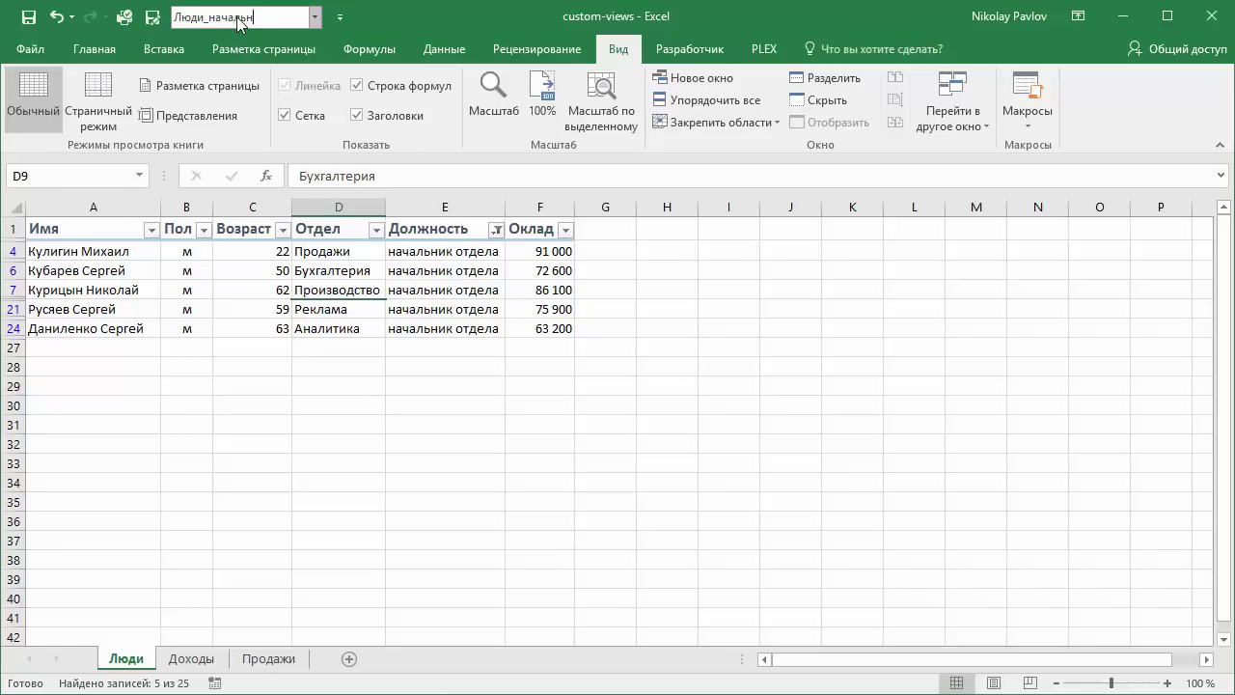
pyautogui.write('ики')
pyautogui.press('Return')
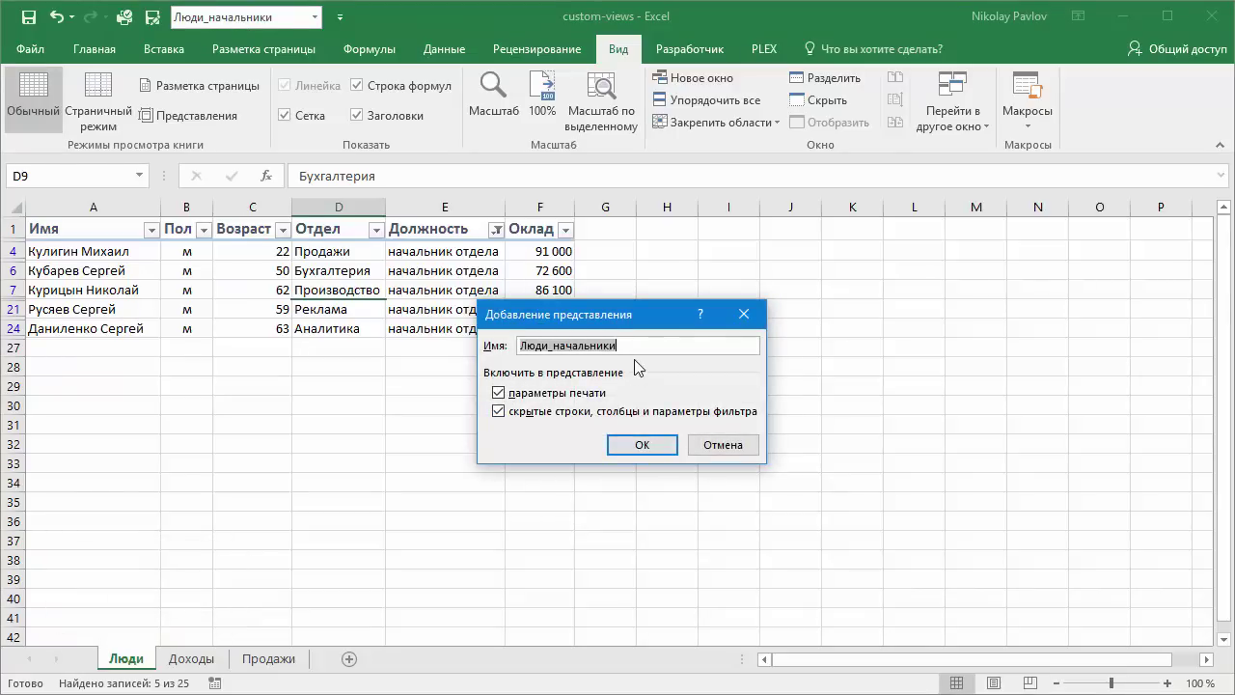
pyautogui.click(646, 451)
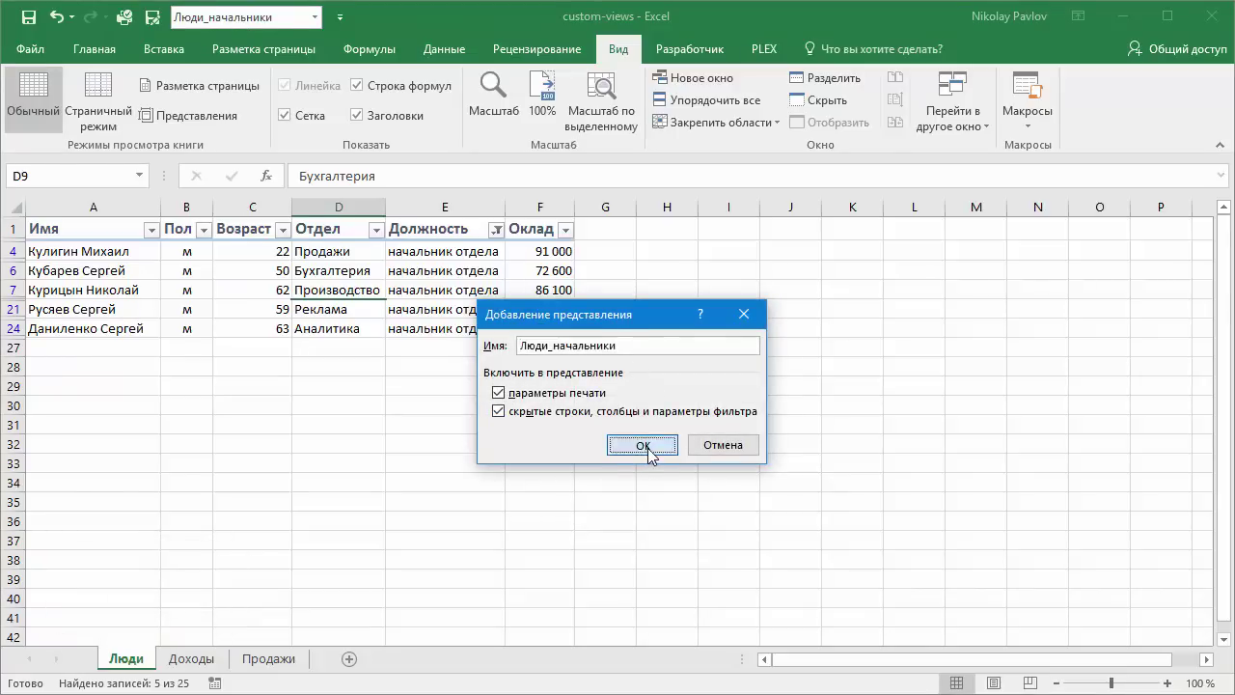
pyautogui.click(454, 307)
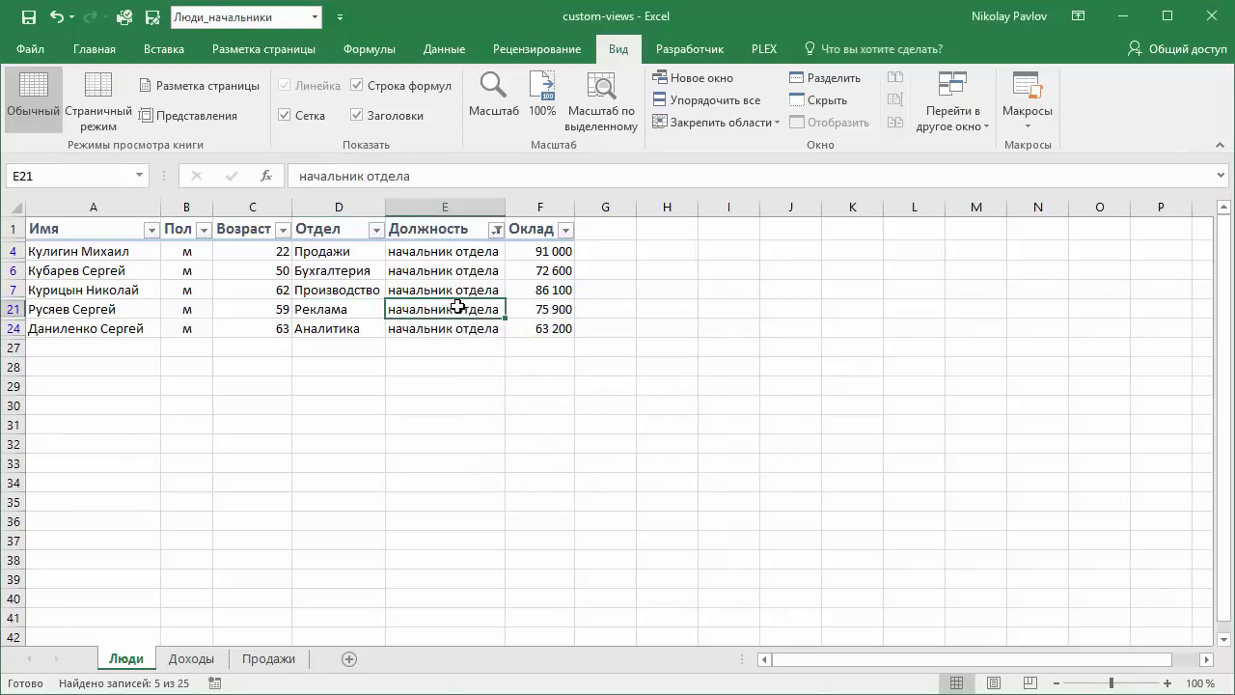
pyautogui.click(315, 16)
pyautogui.click(288, 76)
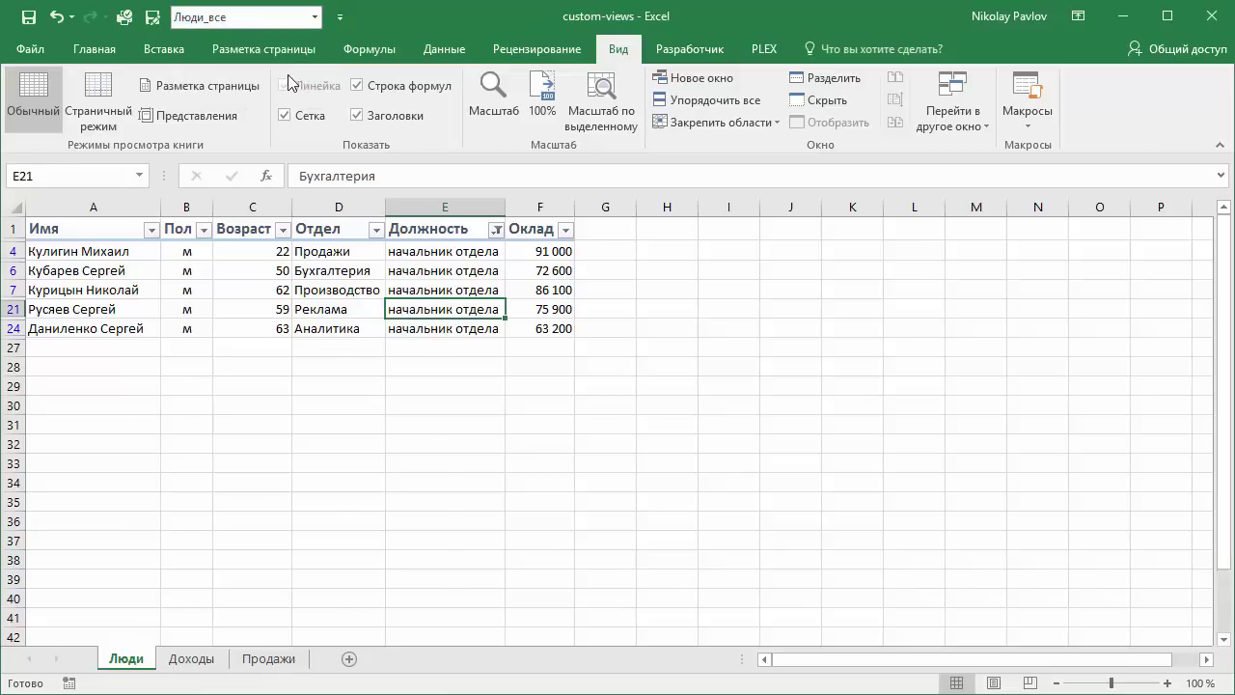
pyautogui.click(314, 16)
# Step: On the full Доходы report, enter Доходы_Подробно in the toolbar views box and save it
pyautogui.click(264, 91)
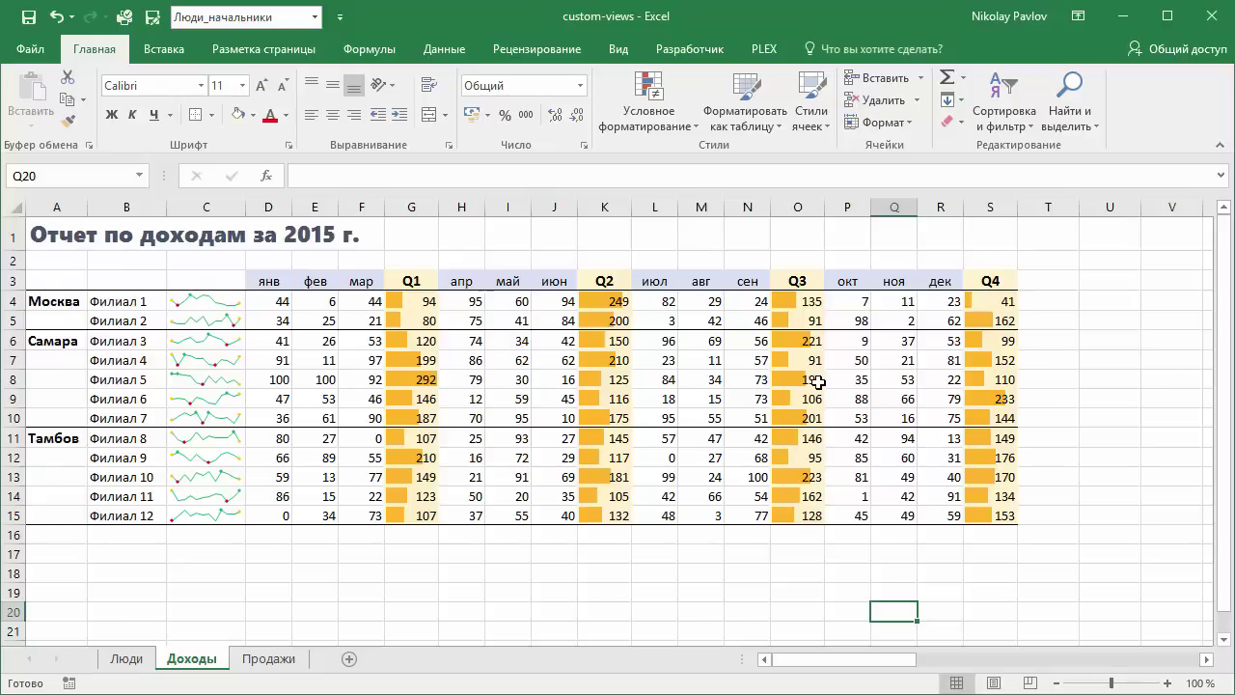
pyautogui.click(290, 12)
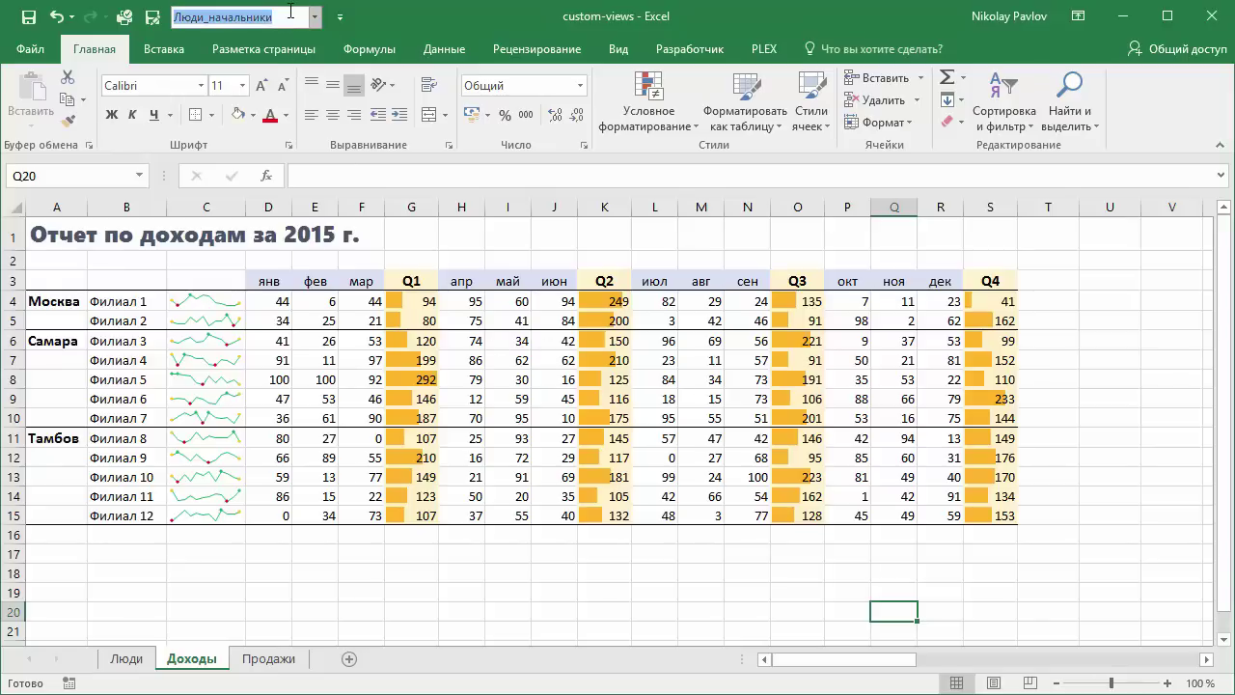
pyautogui.write('Доходы_Подробно')
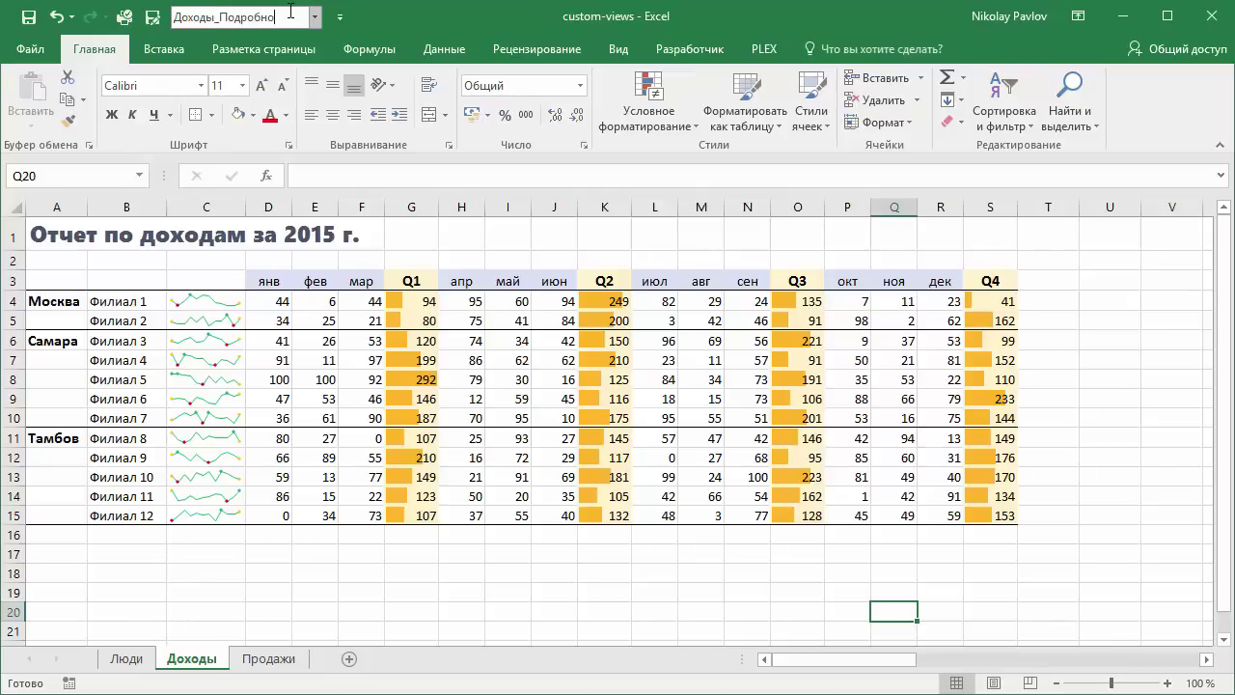
pyautogui.press('Return')
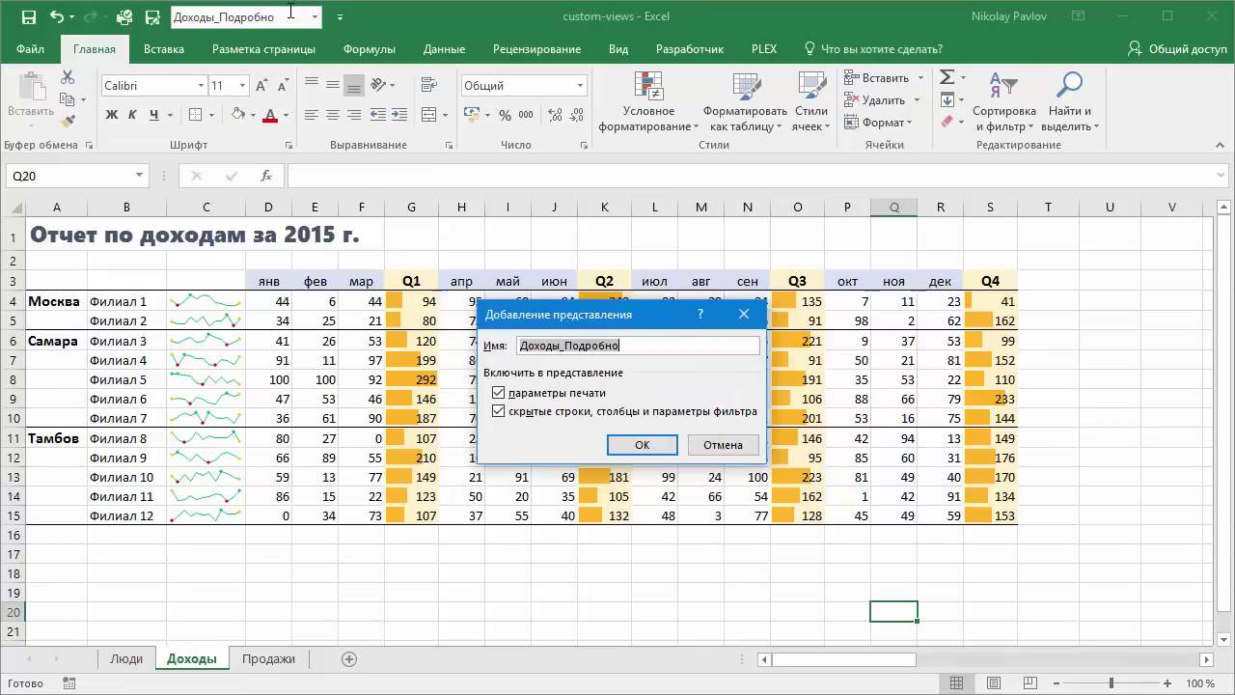
pyautogui.press('Return')
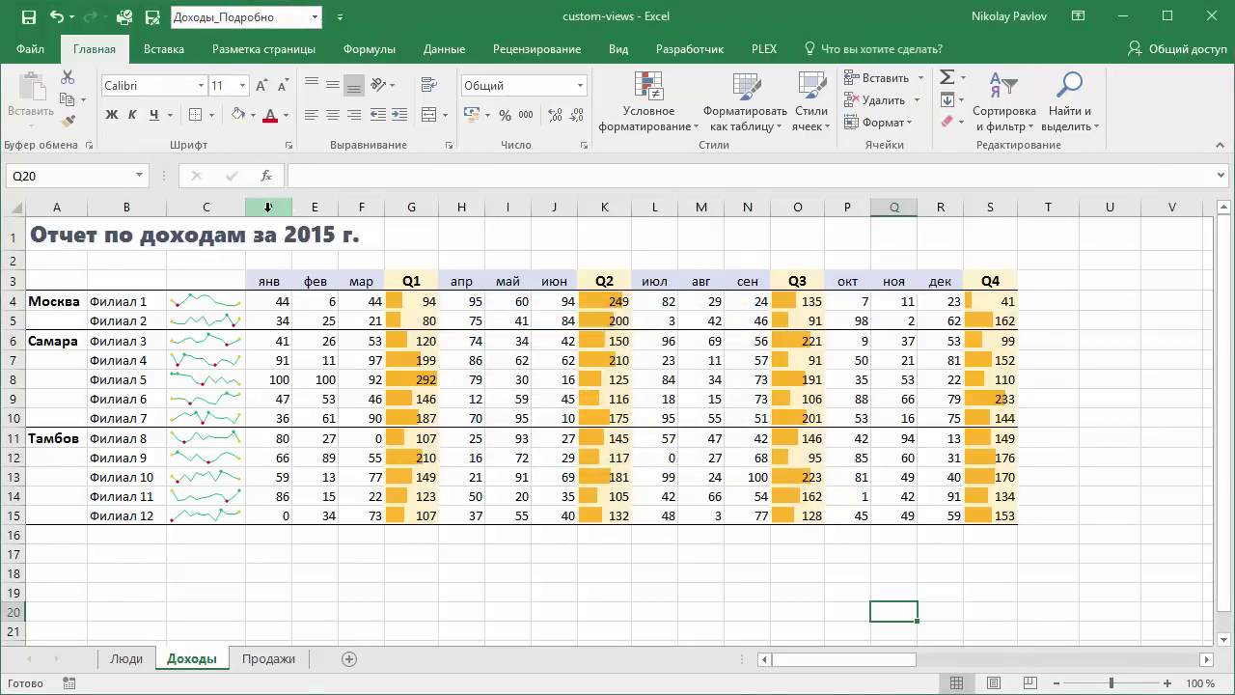
# Step: Hide month columns D–F, H–J, L–N and P–R, leaving Q1–Q4 totals, then select G4
pyautogui.moveTo(268, 206); pyautogui.dragTo(367, 209)
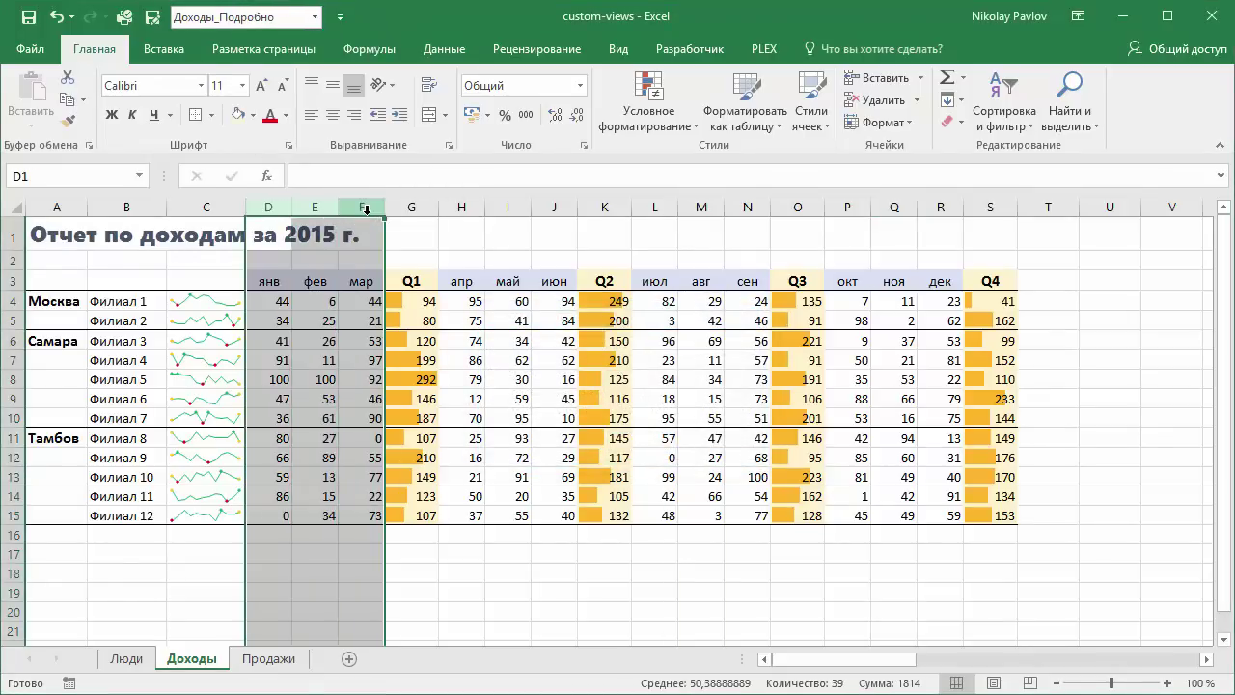
pyautogui.rightClick(365, 207)
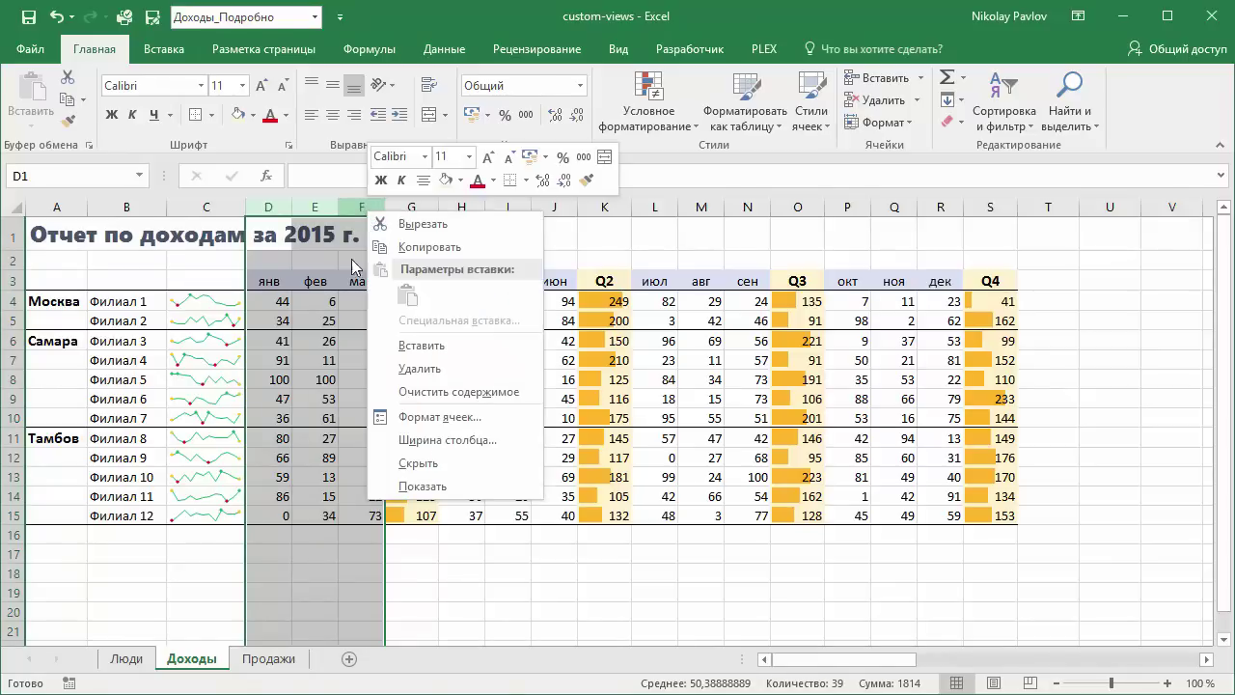
pyautogui.click(416, 464)
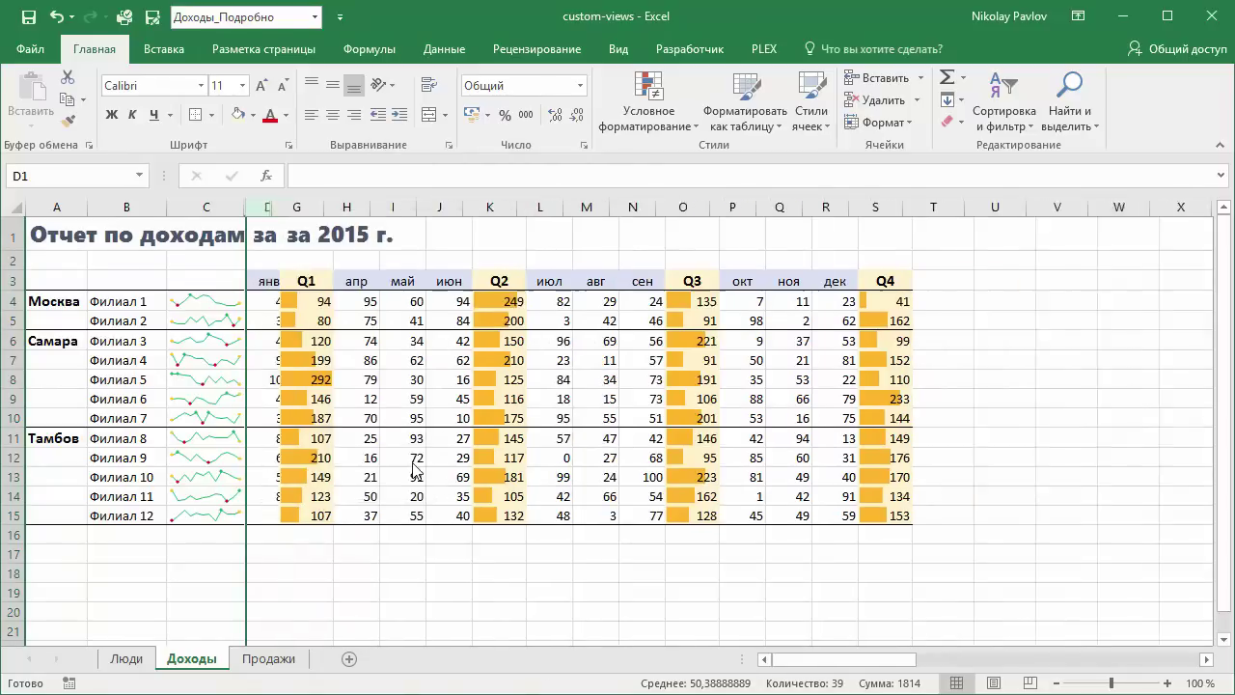
pyautogui.click(326, 204)
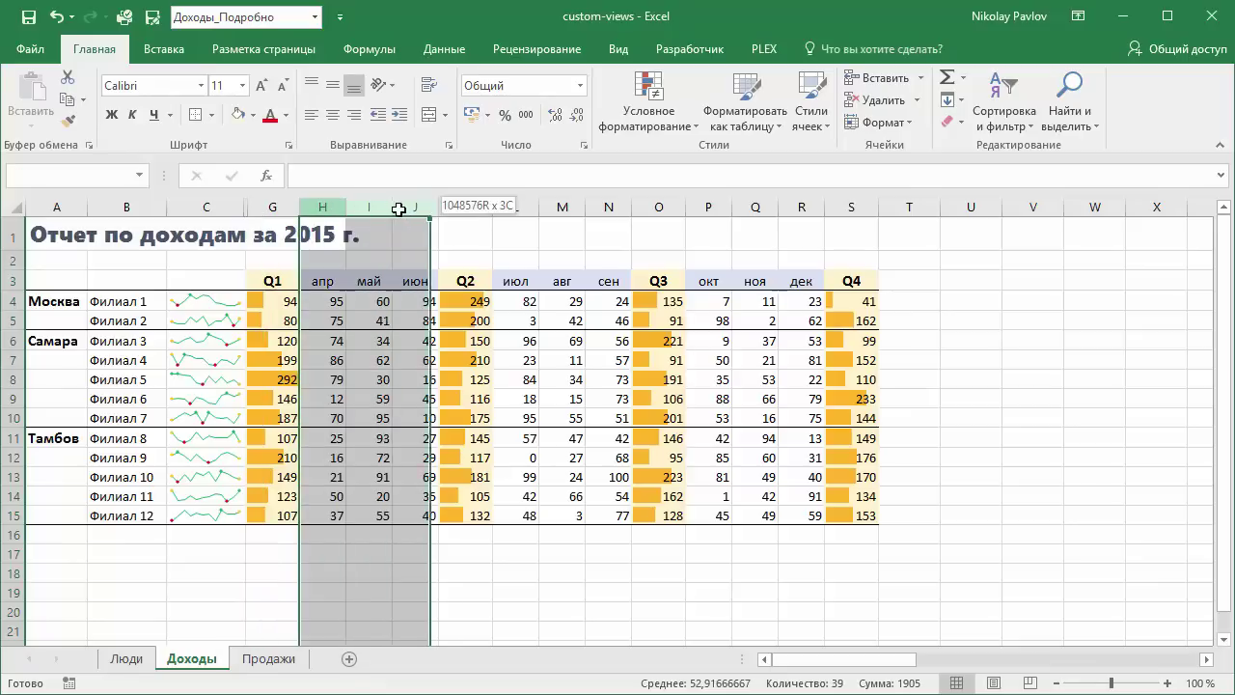
pyautogui.moveTo(326, 204); pyautogui.dragTo(415, 207)
pyautogui.hotkey('ctrl', '0')
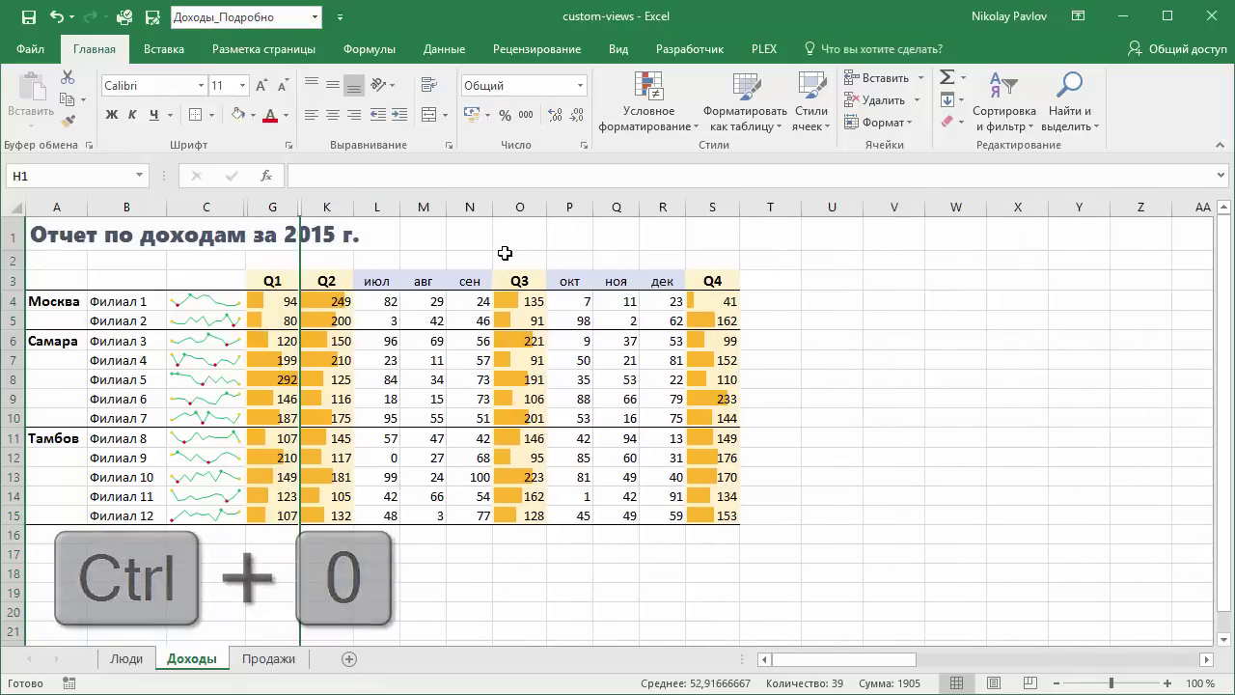
pyautogui.moveTo(380, 205); pyautogui.dragTo(471, 204)
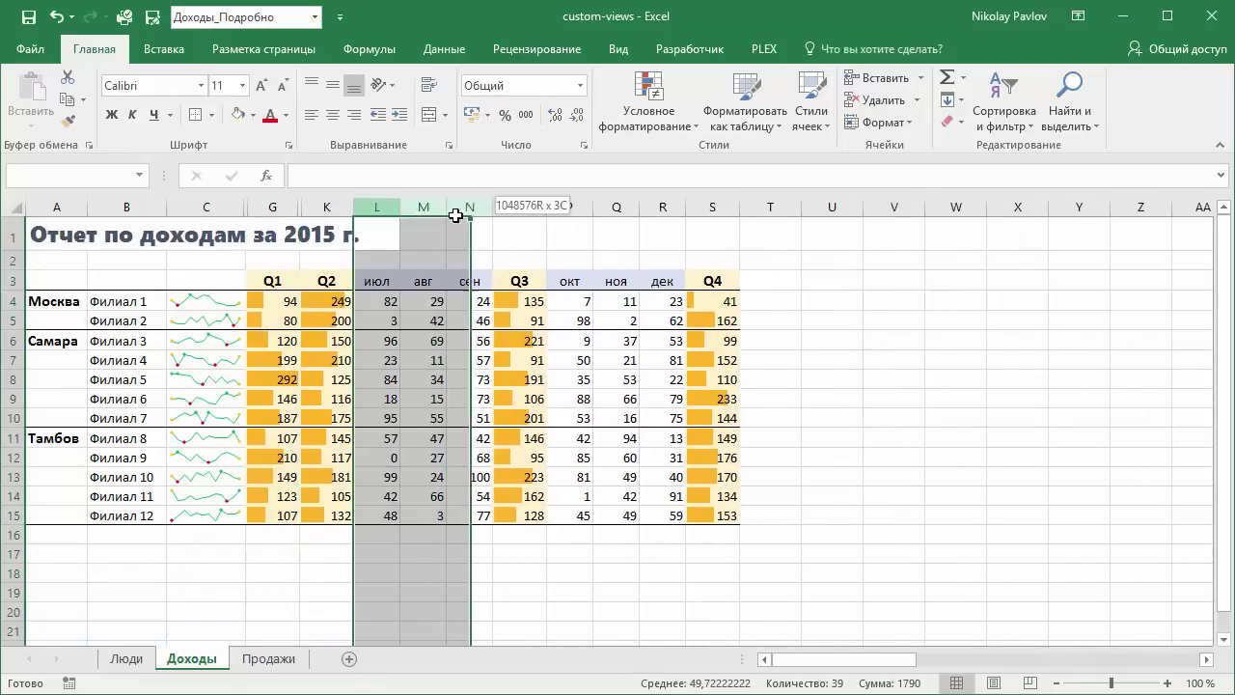
pyautogui.moveTo(568, 205); pyautogui.dragTo(662, 206)
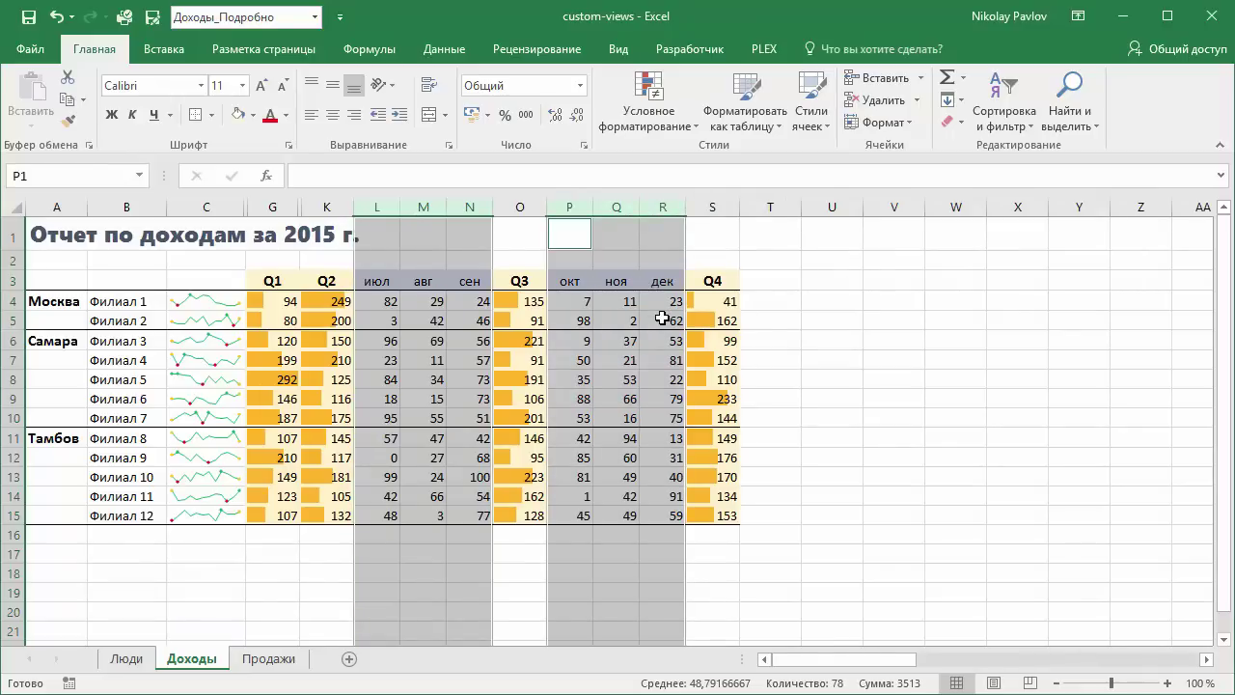
pyautogui.hotkey('ctrl', '0')
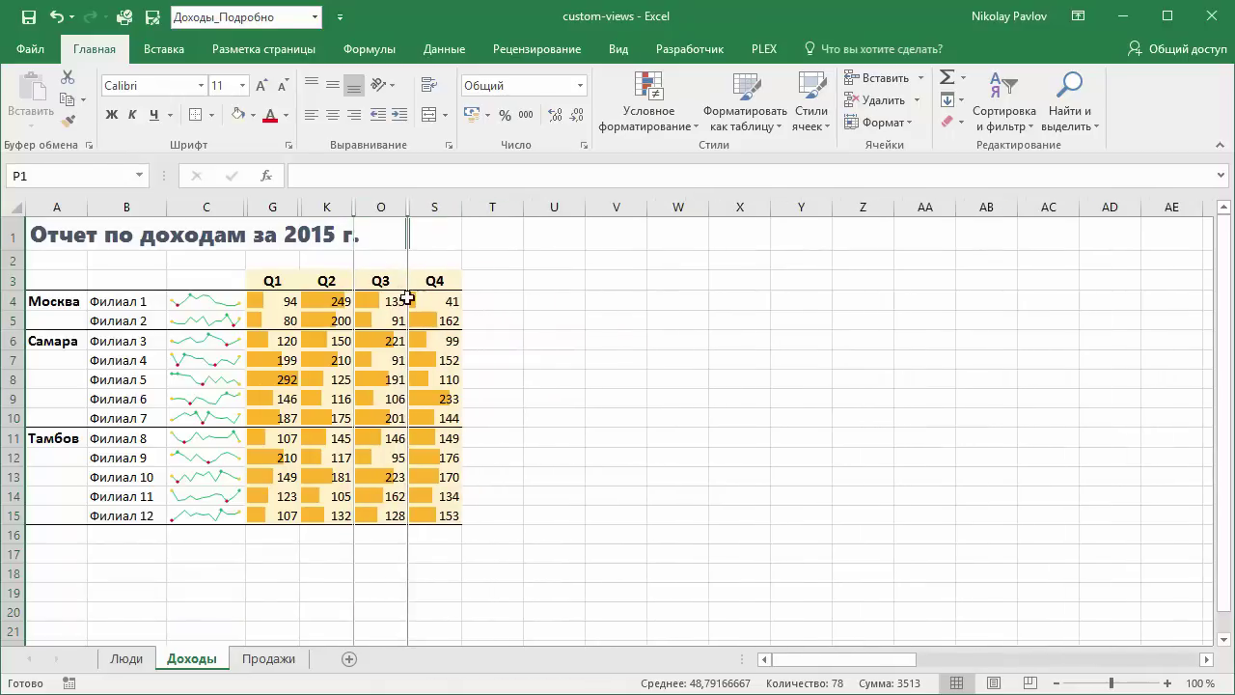
pyautogui.click(279, 301)
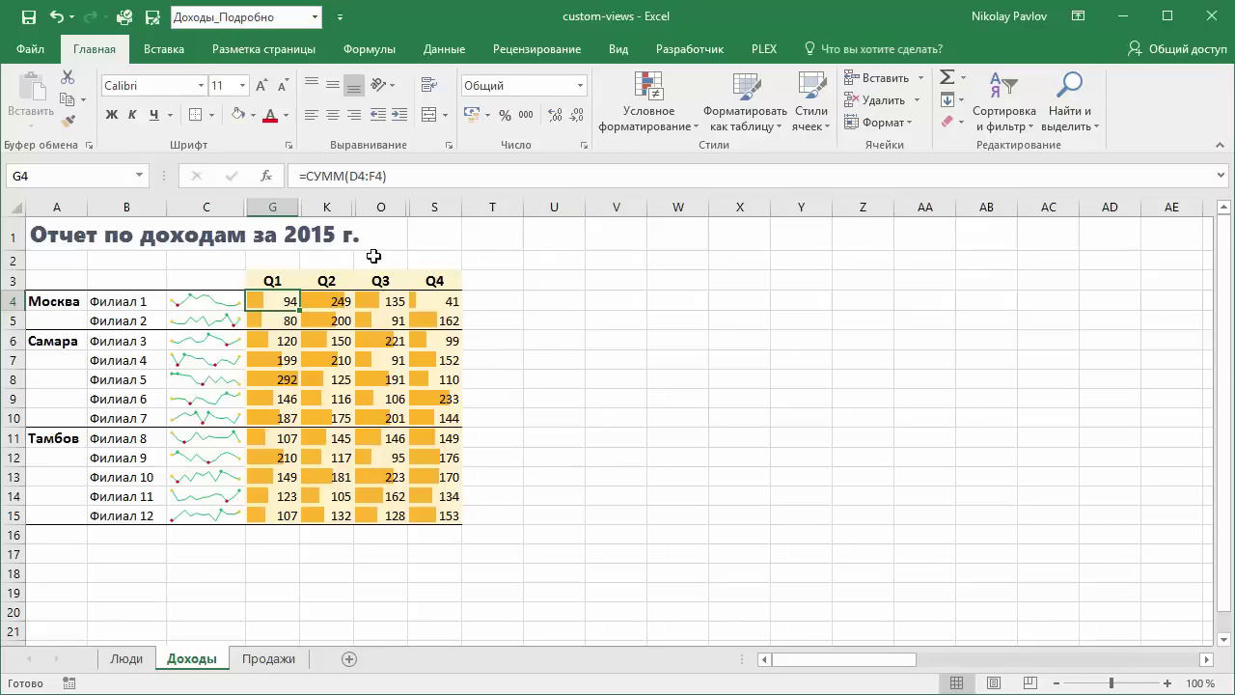
# Step: Save the quarterly-only layout as custom view Доходы_ОбщийВид from the toolbar box
pyautogui.click(278, 17)
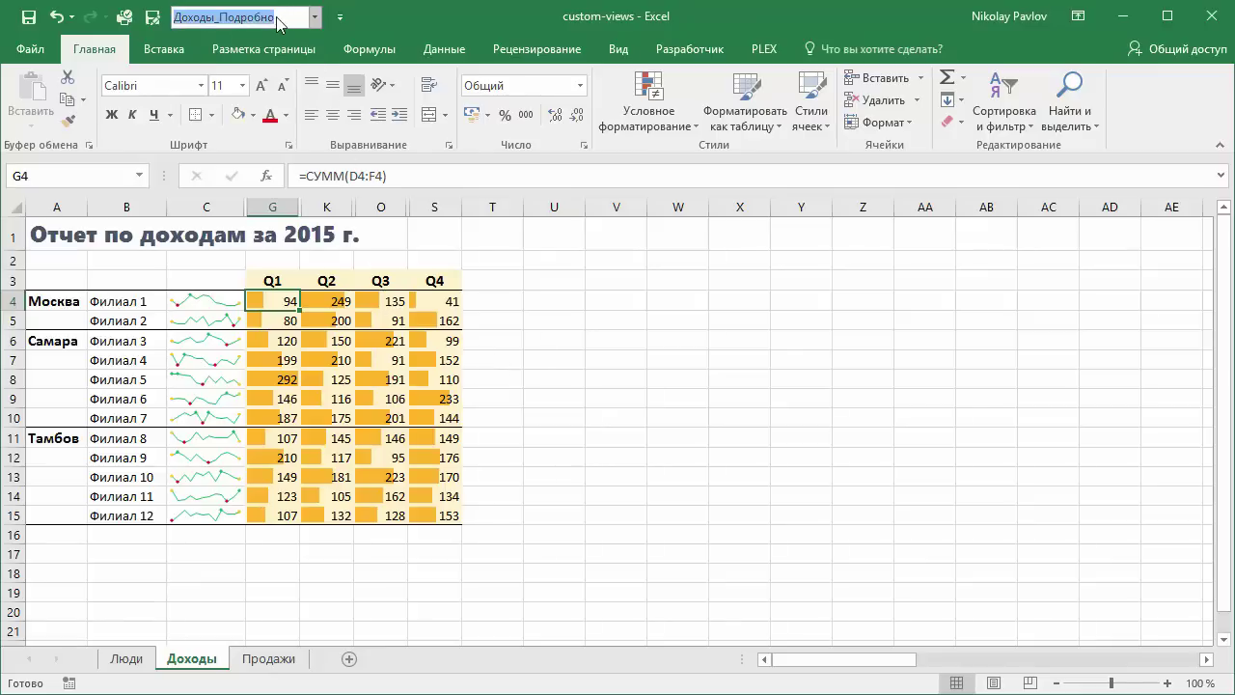
pyautogui.hotkey('shift', 'Right')
pyautogui.hotkey('shift', 'Right')
pyautogui.hotkey('shift', 'Right')
pyautogui.hotkey('shift', 'Right')
pyautogui.hotkey('shift', 'Right')
pyautogui.write('Общий')
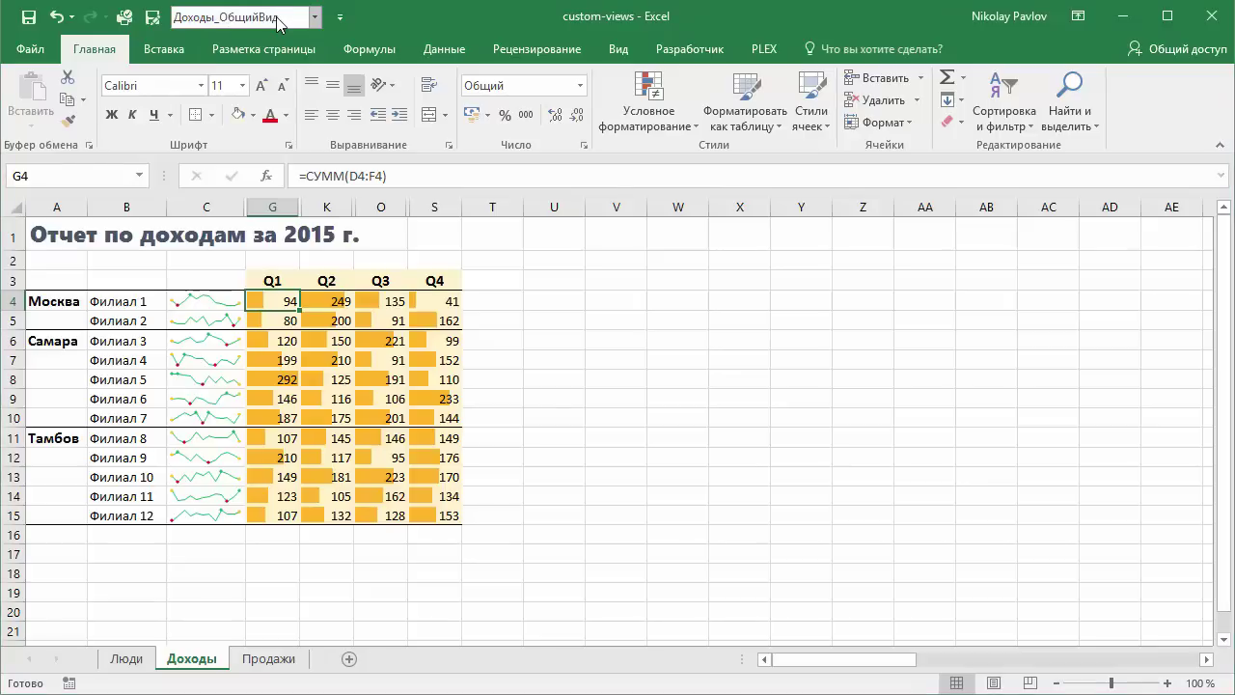
pyautogui.press('Return')
pyautogui.press('Return')
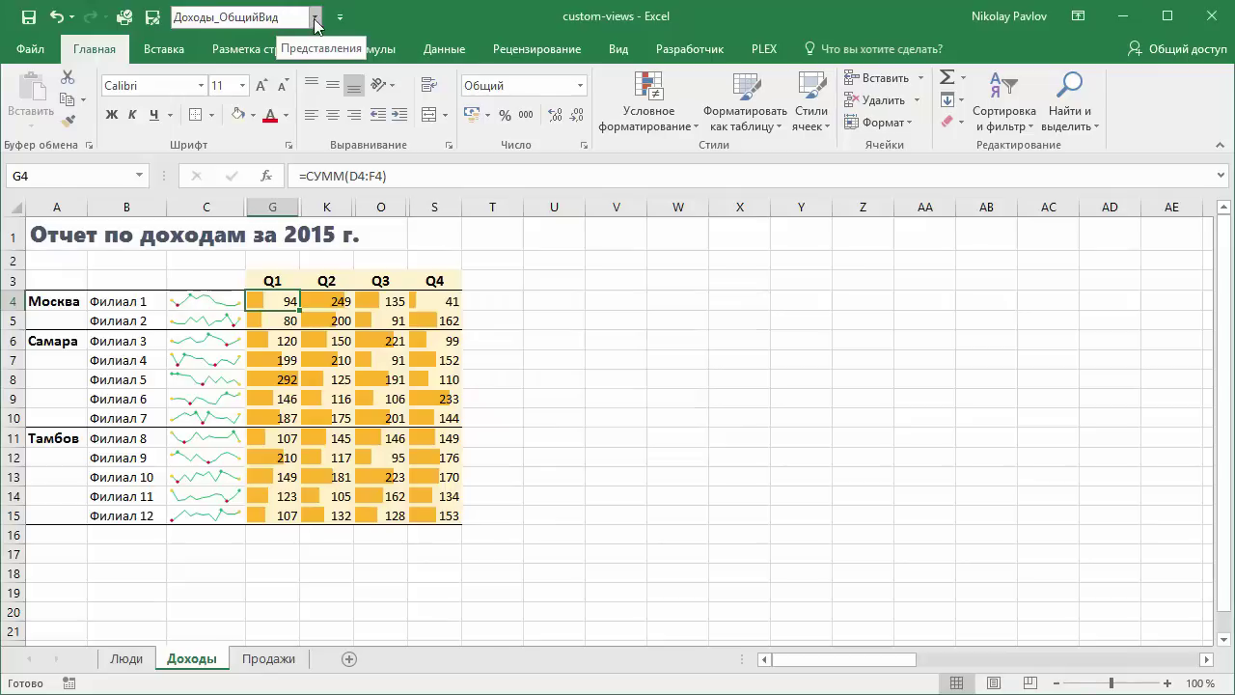
# Step: Switch to Доходы_Подробно, then back to Доходы_ОбщийВид from the views picker
pyautogui.click(314, 16)
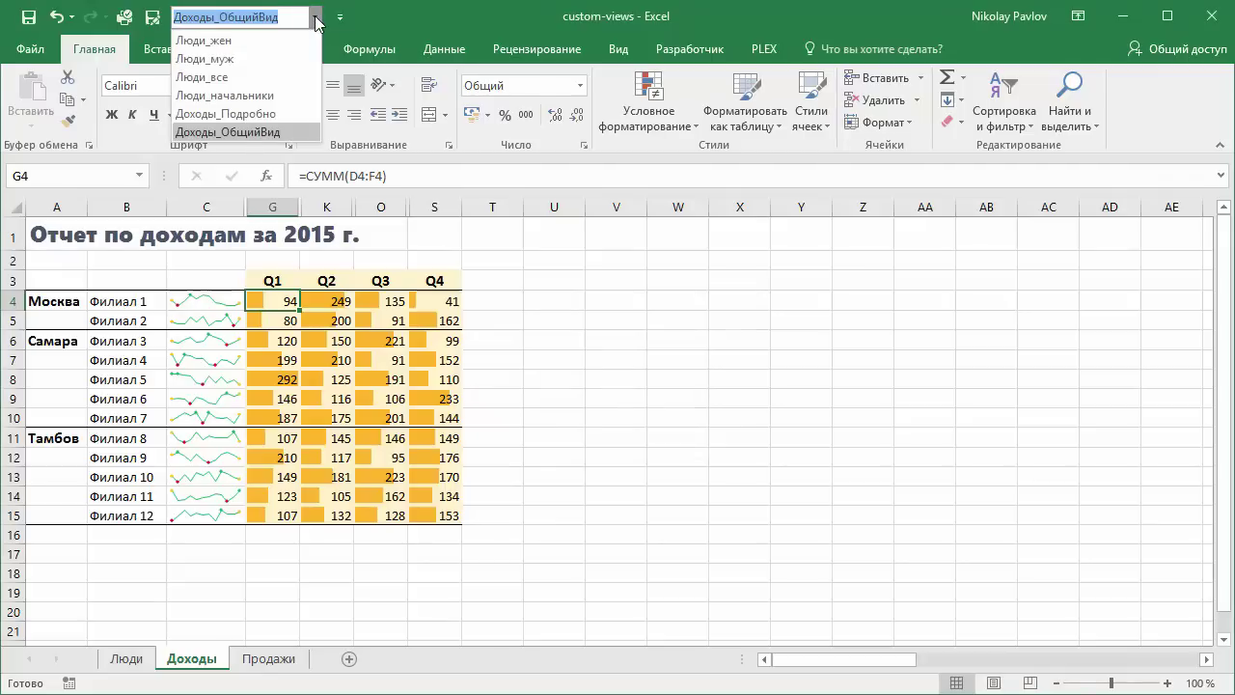
pyautogui.click(274, 115)
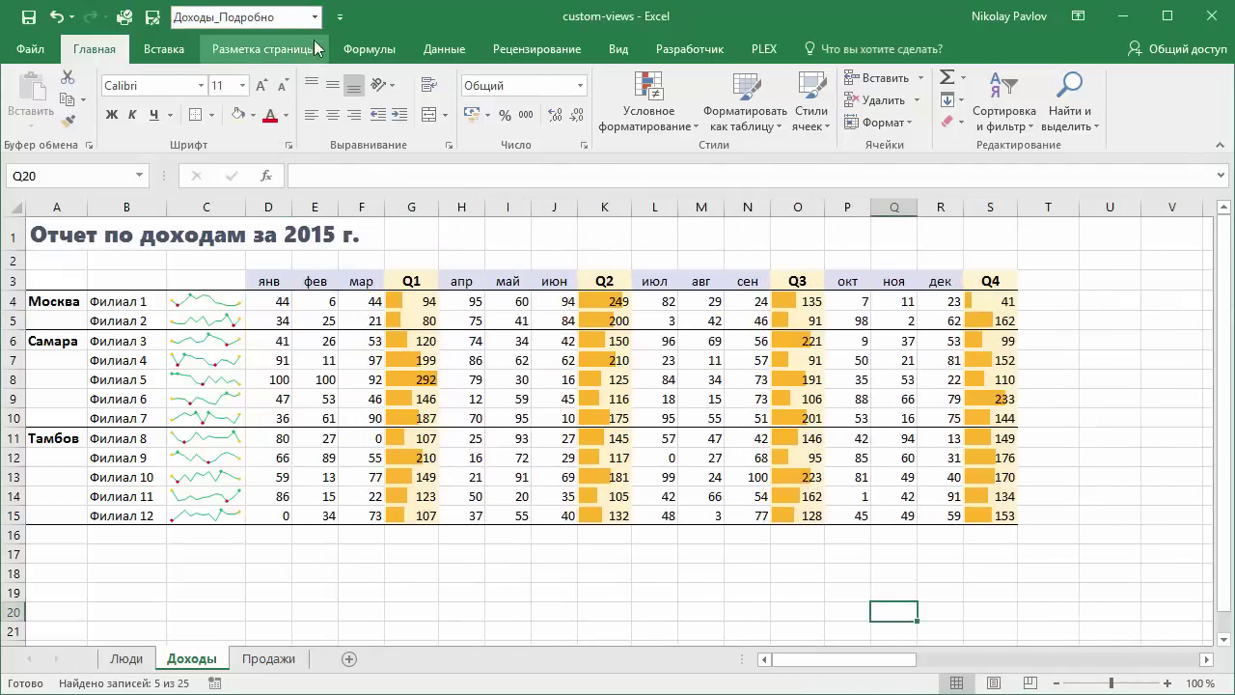
pyautogui.click(314, 17)
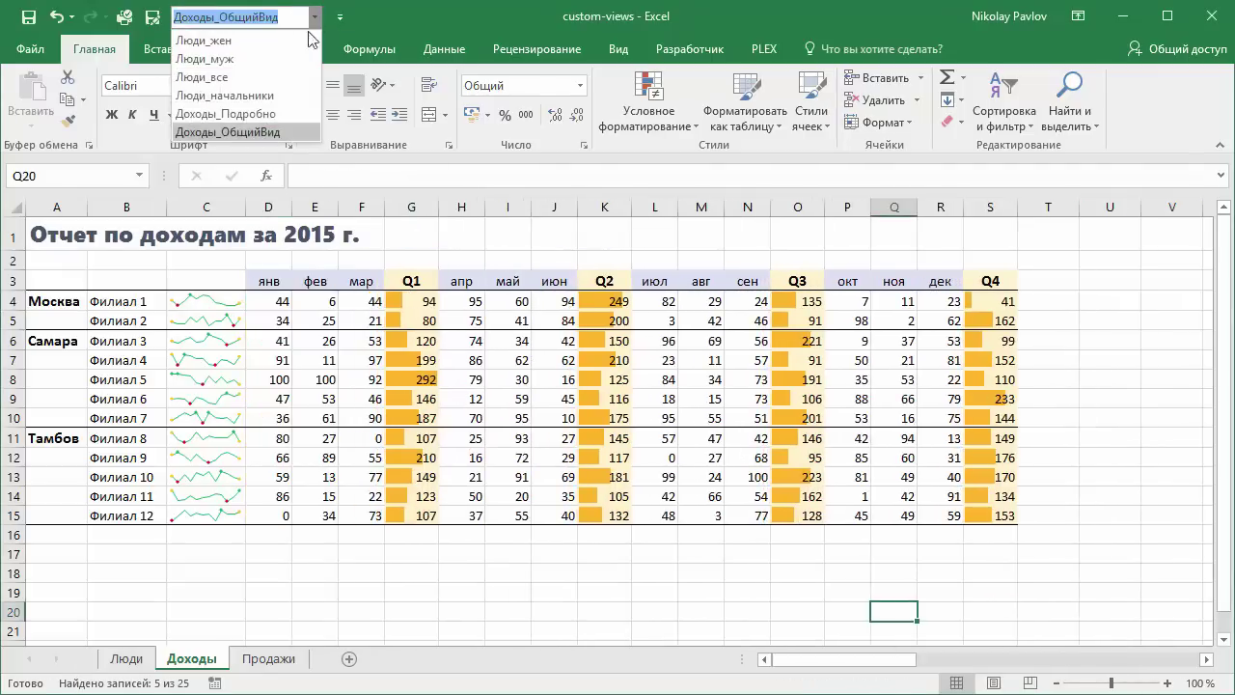
pyautogui.click(278, 133)
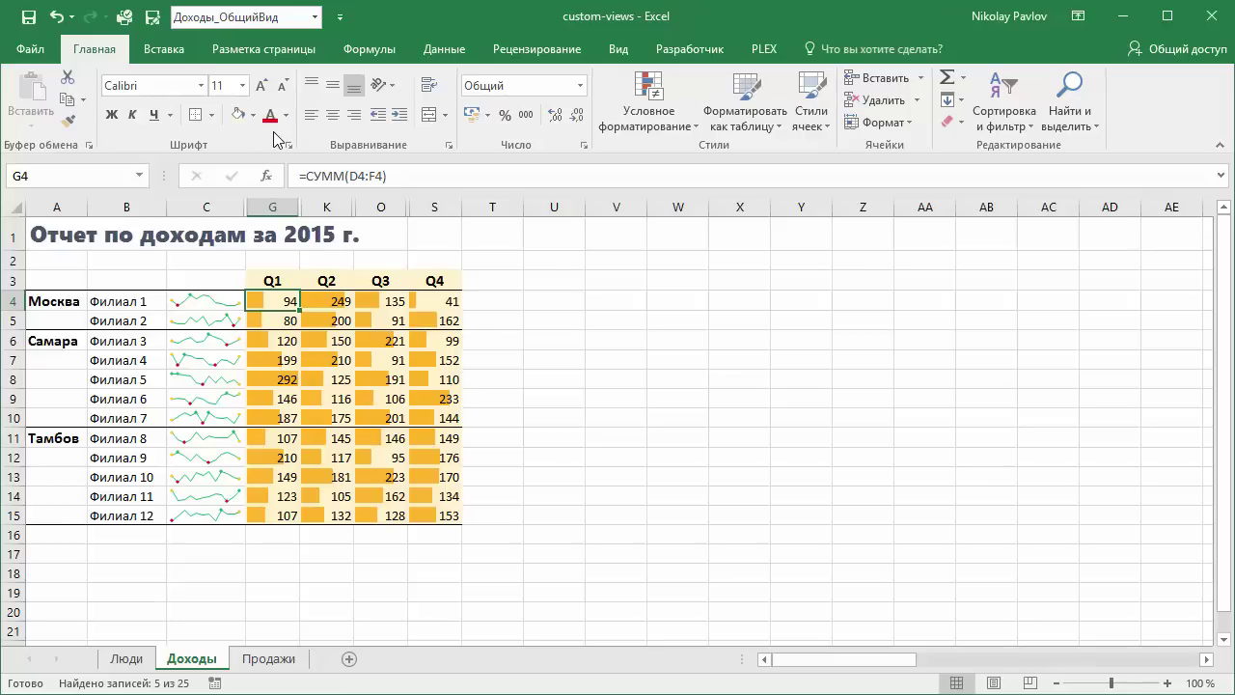
# Step: On the Продажи sheet, save the full sales-plan layout as custom view Продажи_Все
pyautogui.click(268, 659)
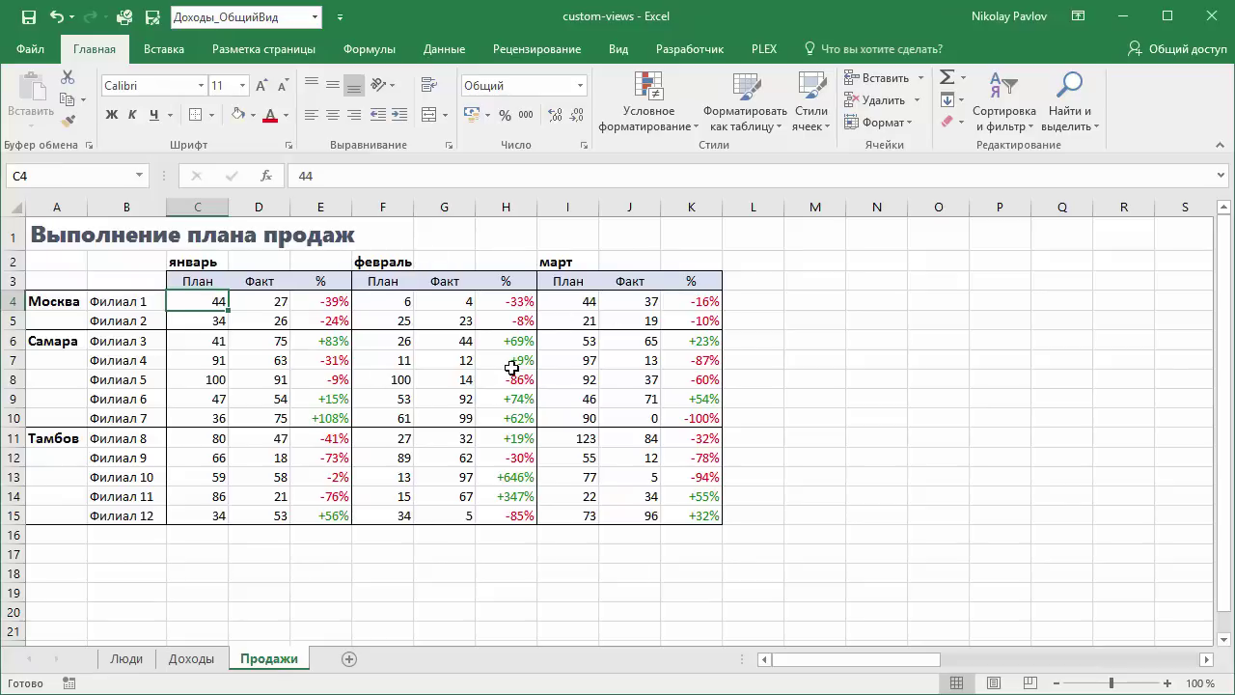
pyautogui.click(286, 13)
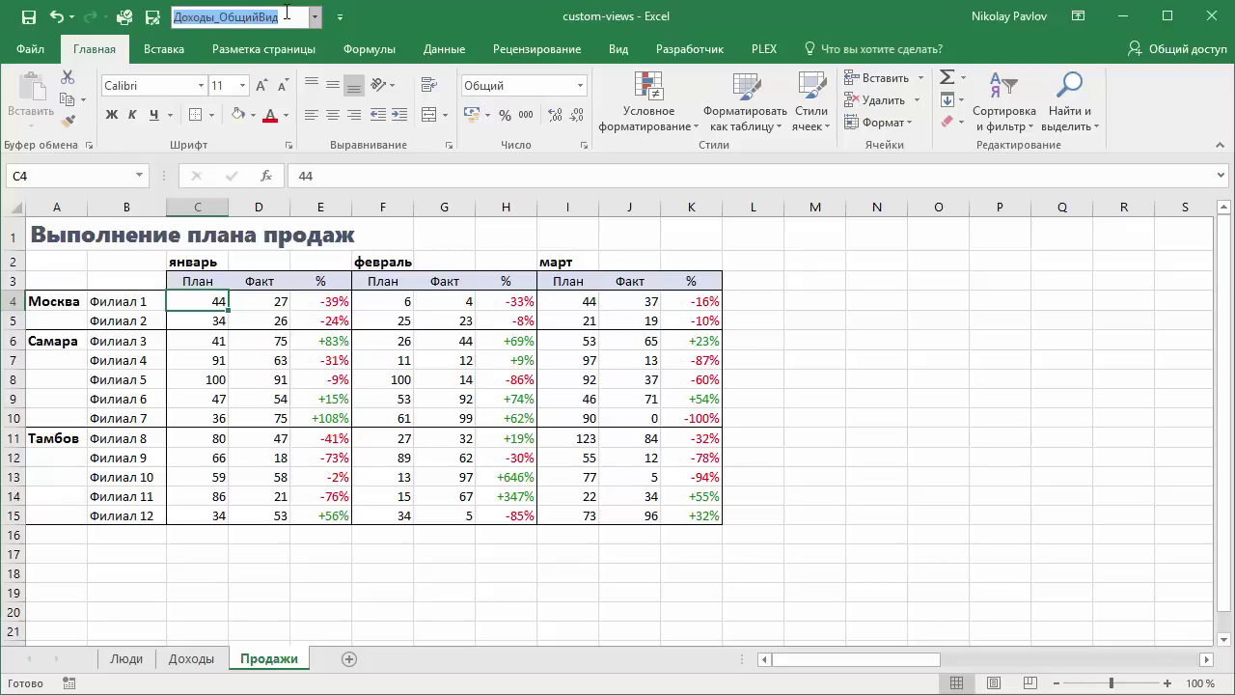
pyautogui.write('Продажи')
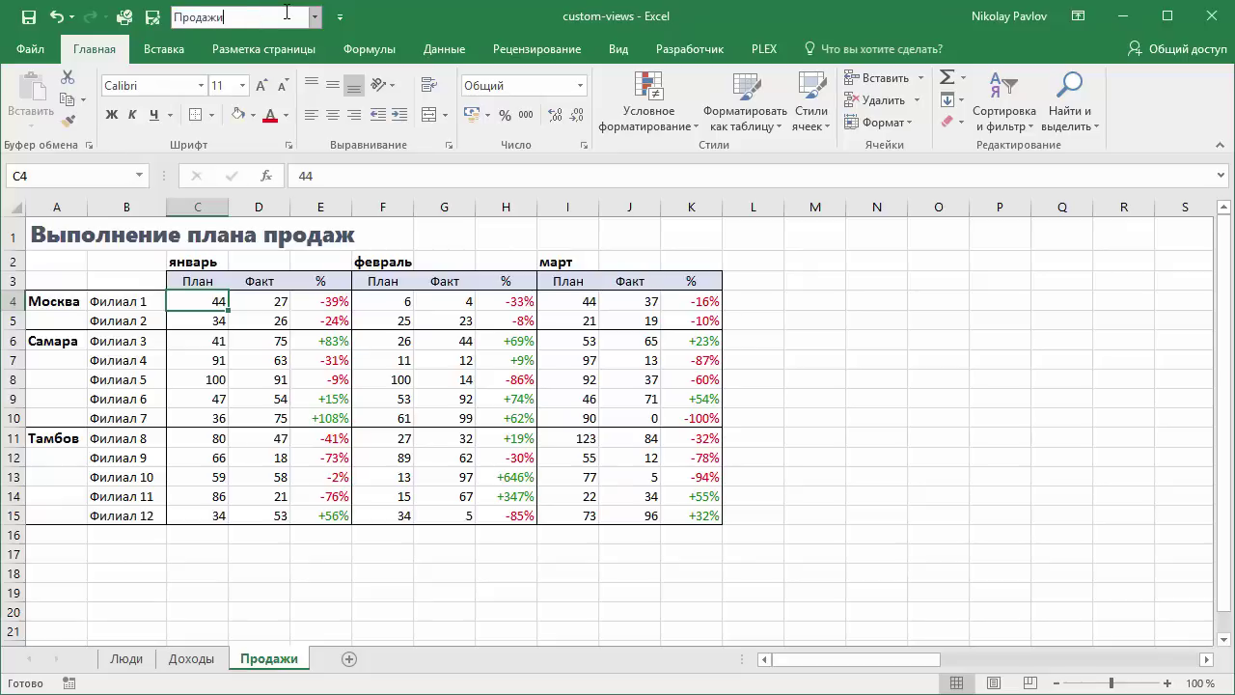
pyautogui.write('_Все')
pyautogui.press('Return')
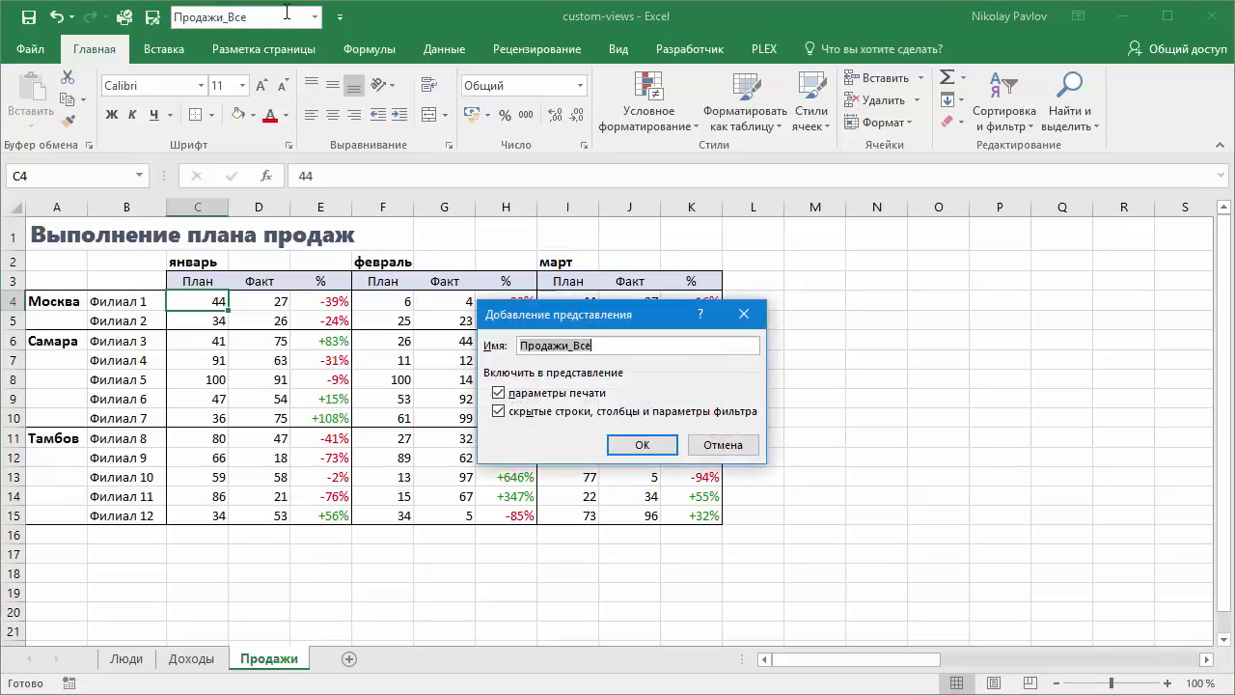
pyautogui.press('Return')
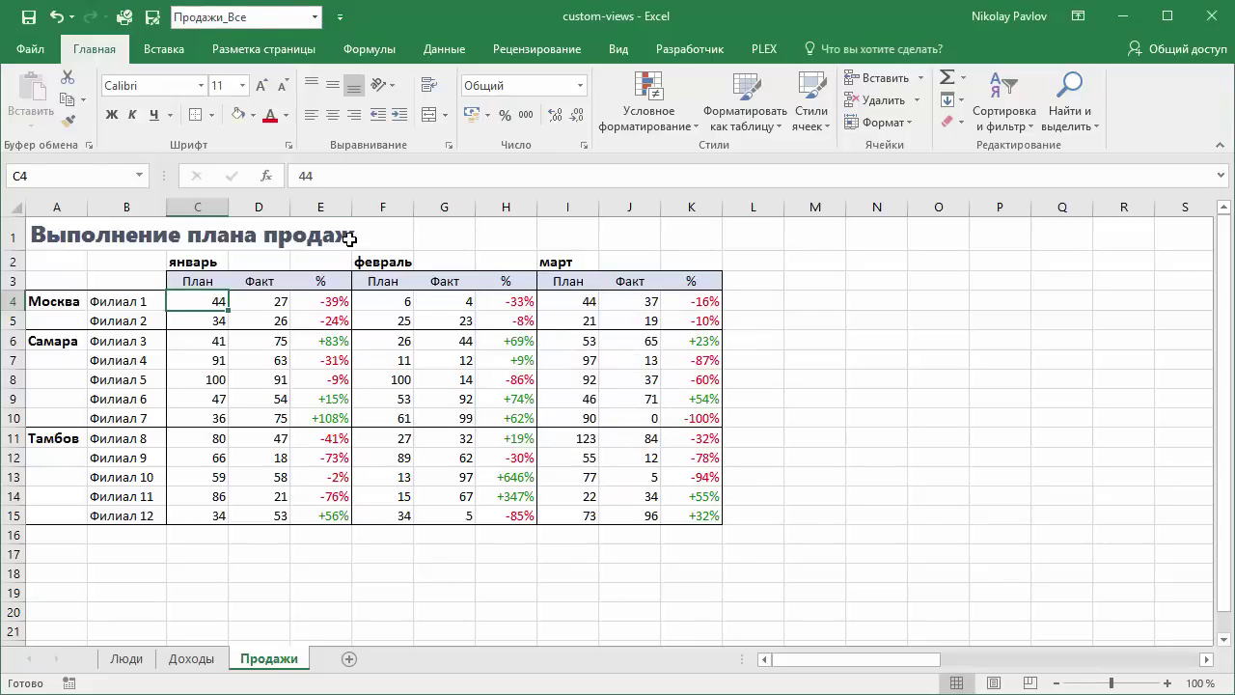
pyautogui.moveTo(259, 203); pyautogui.dragTo(310, 199)
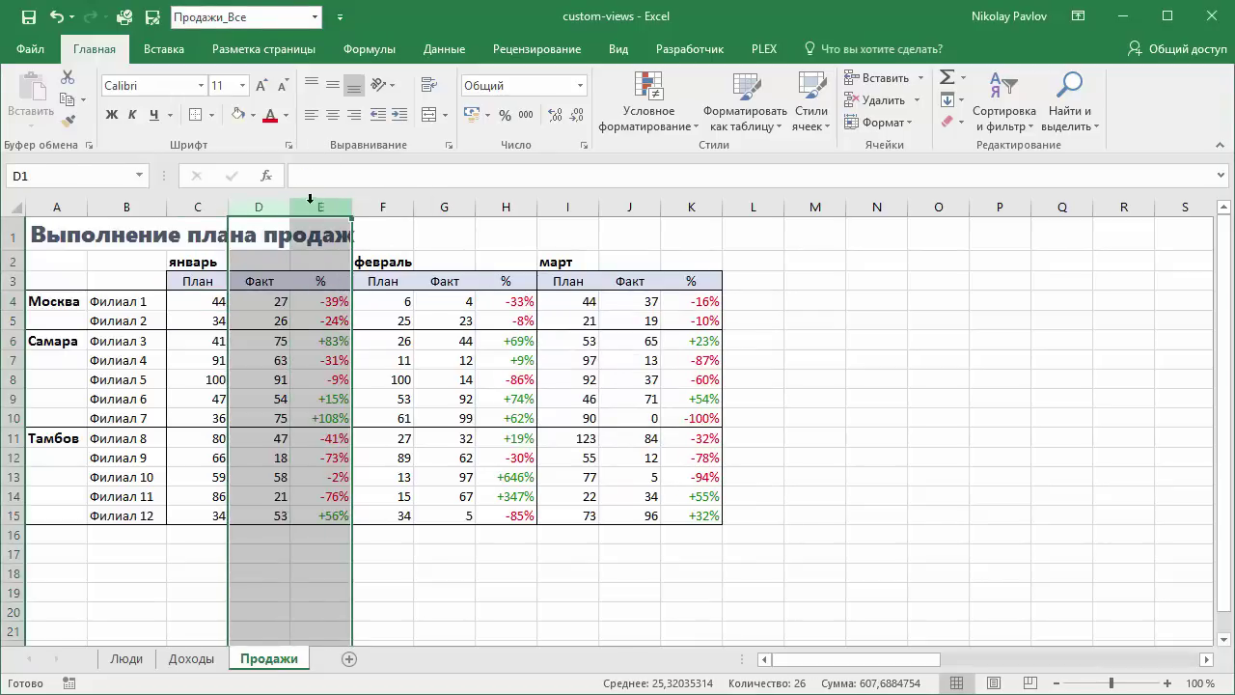
# Step: Hide the Факт and % columns D:E, G:H and J:K on Продажи
pyautogui.moveTo(444, 205); pyautogui.dragTo(494, 205)
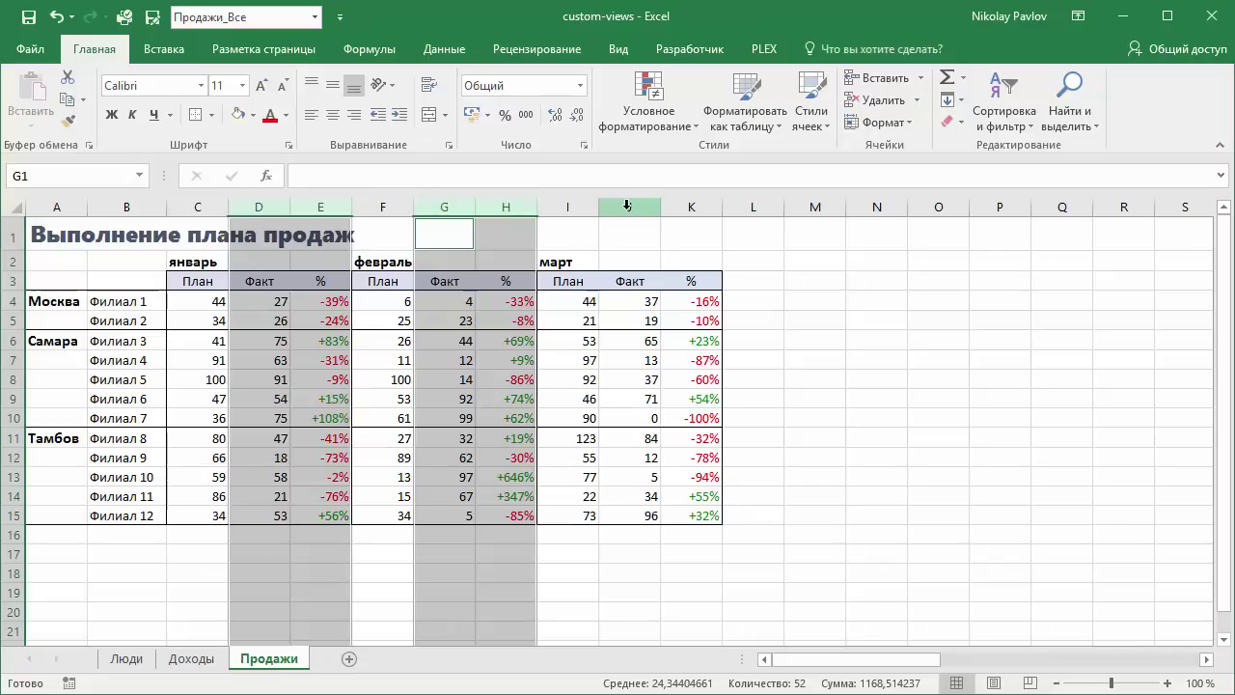
pyautogui.moveTo(627, 206); pyautogui.dragTo(680, 205)
pyautogui.rightClick(680, 207)
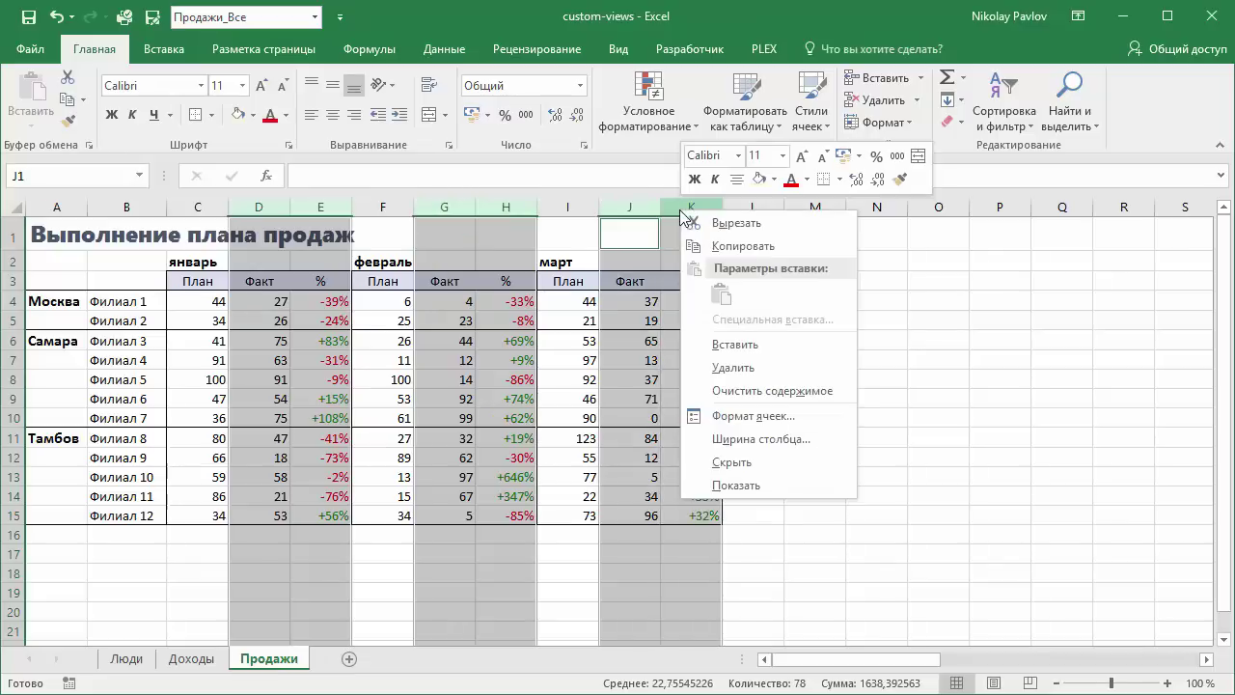
pyautogui.click(748, 461)
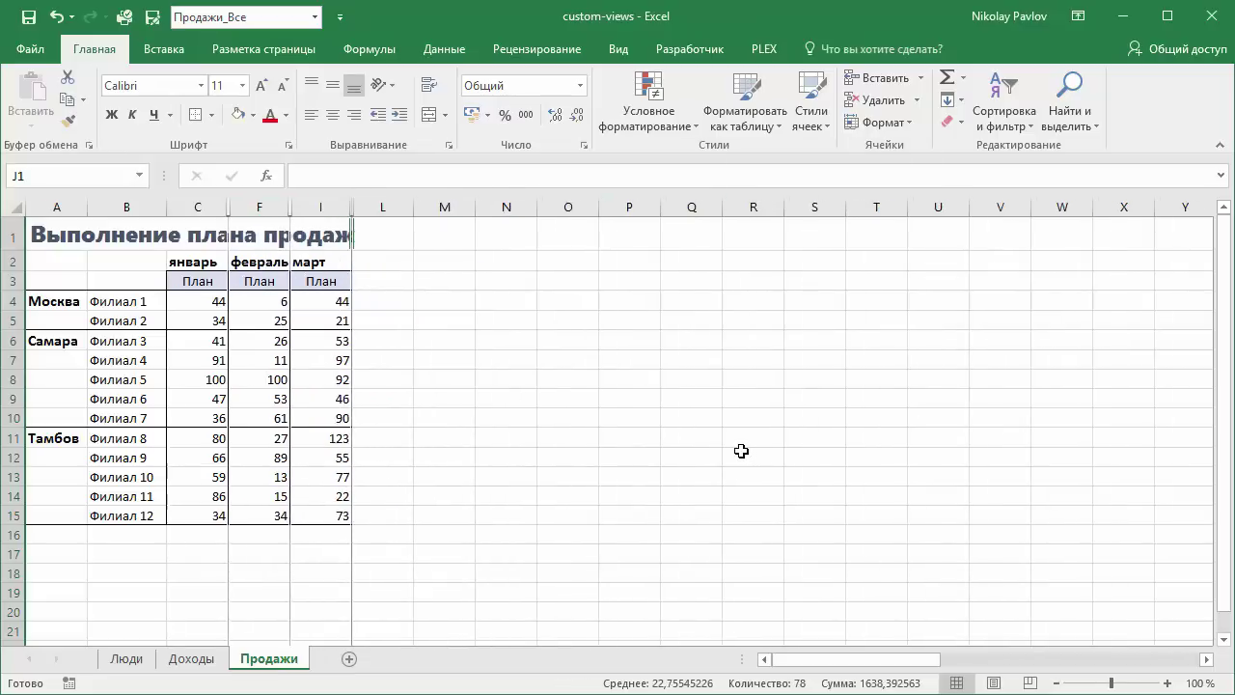
pyautogui.click(200, 301)
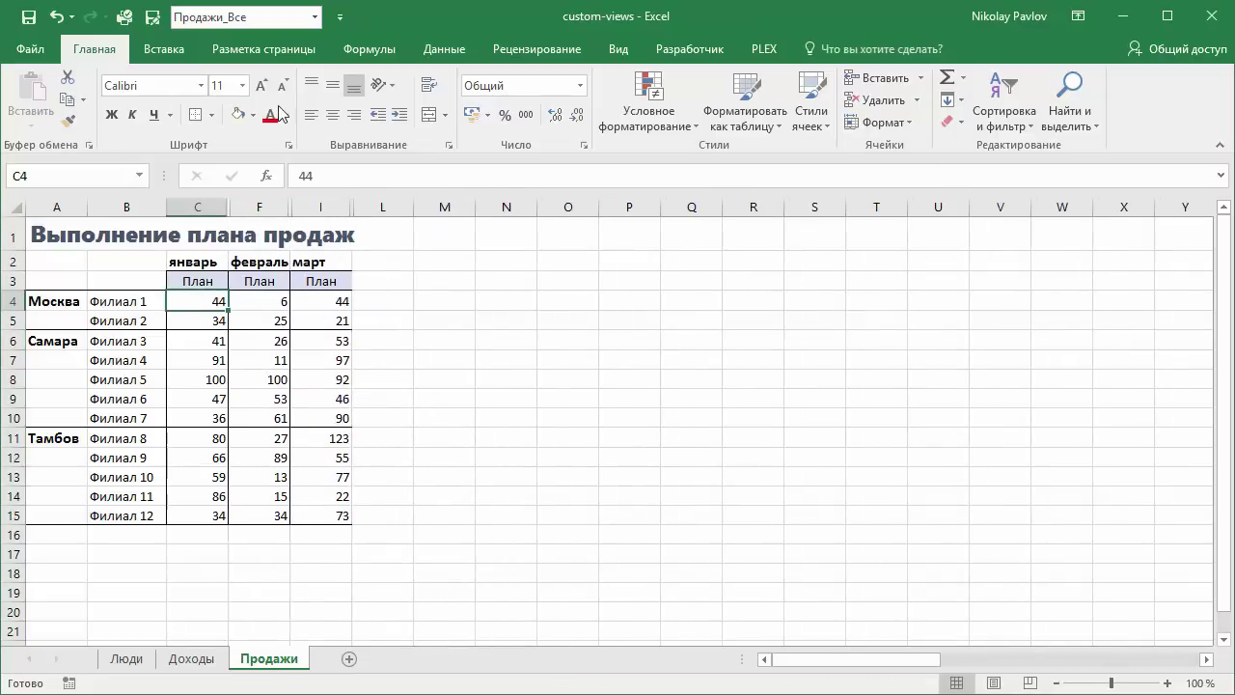
# Step: Save the plan-only layout as custom view Продажи_План
pyautogui.click(269, 18)
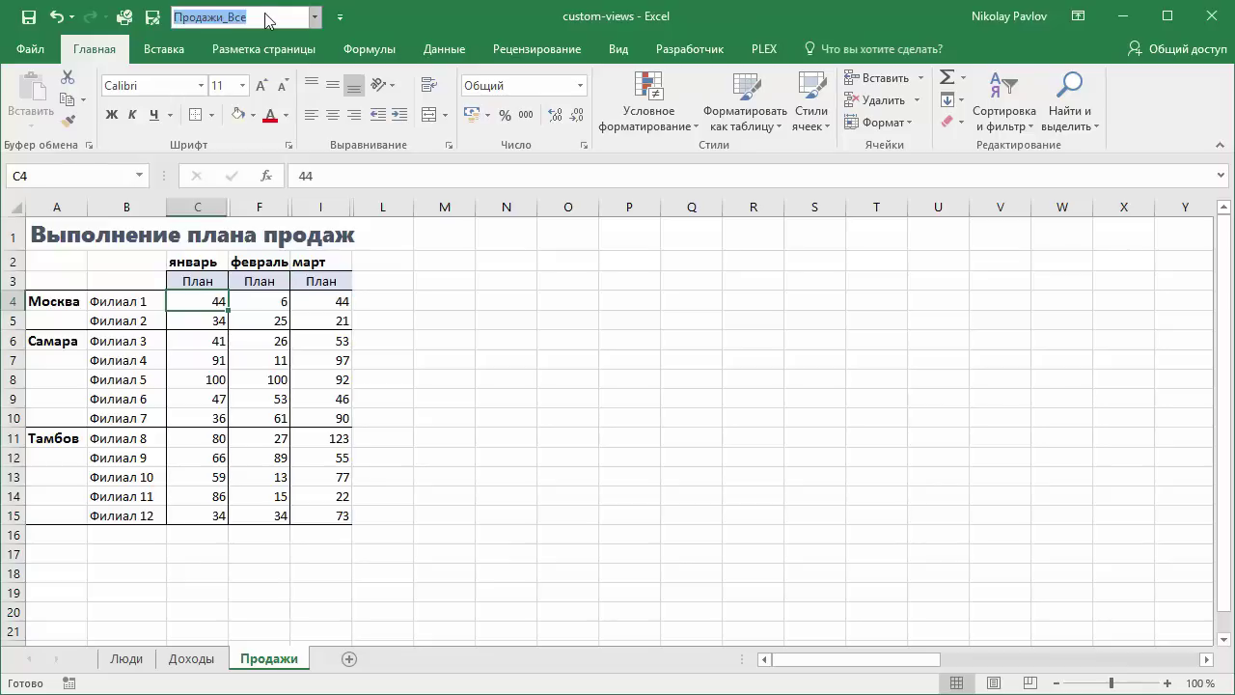
pyautogui.hotkey('shift', 'Right')
pyautogui.hotkey('shift', 'Right')
pyautogui.hotkey('shift', 'Right')
pyautogui.hotkey('shift', 'Right')
pyautogui.write('П')
pyautogui.press('Return')
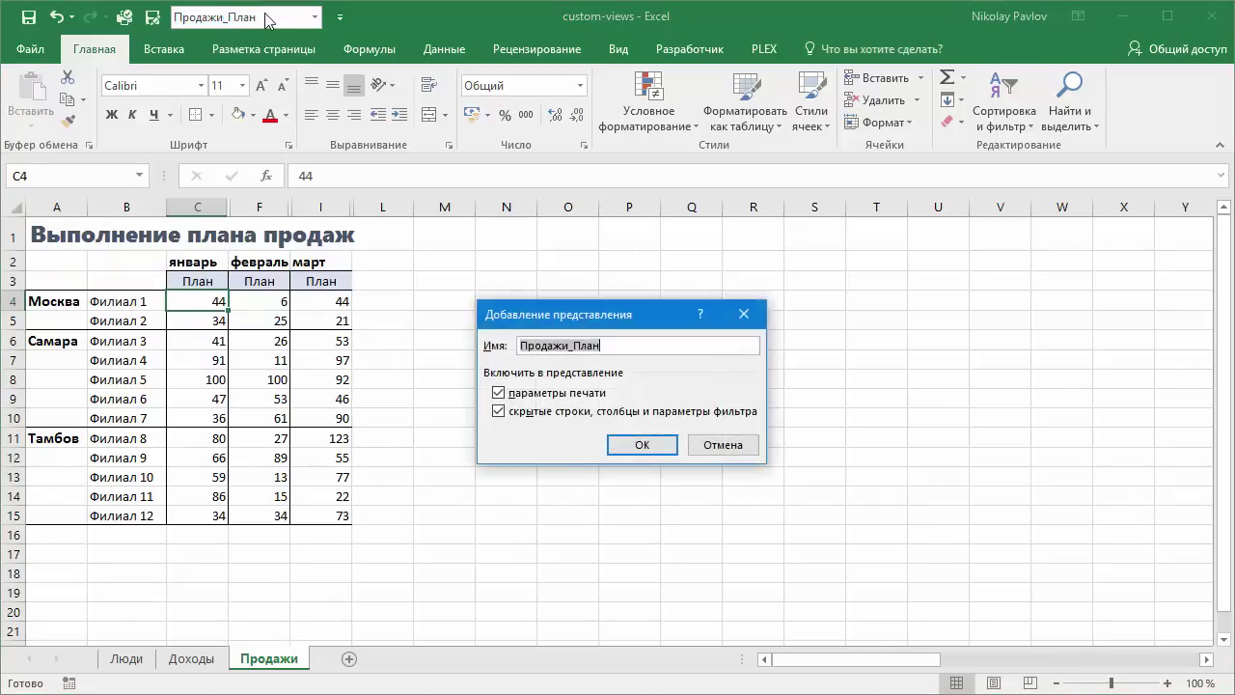
pyautogui.click(315, 18)
# Step: Restore Продажи_Все, then hide the План and % columns C, E, F, H, I and K
pyautogui.click(273, 150)
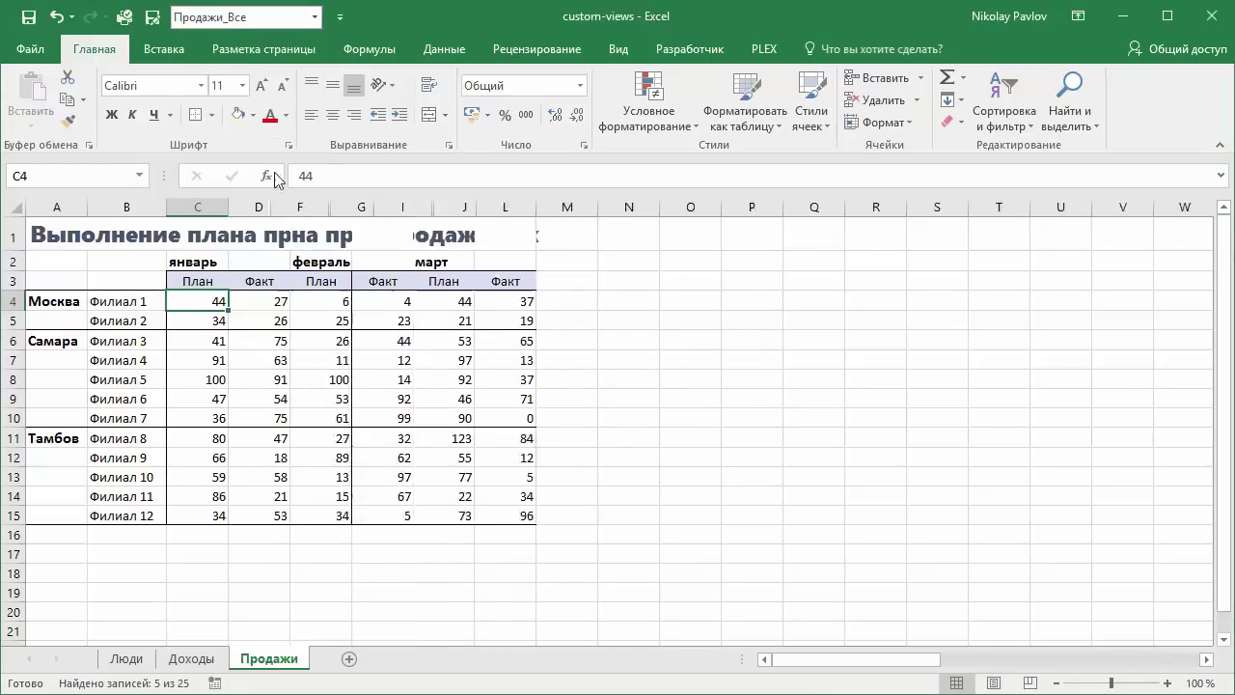
pyautogui.click(197, 207)
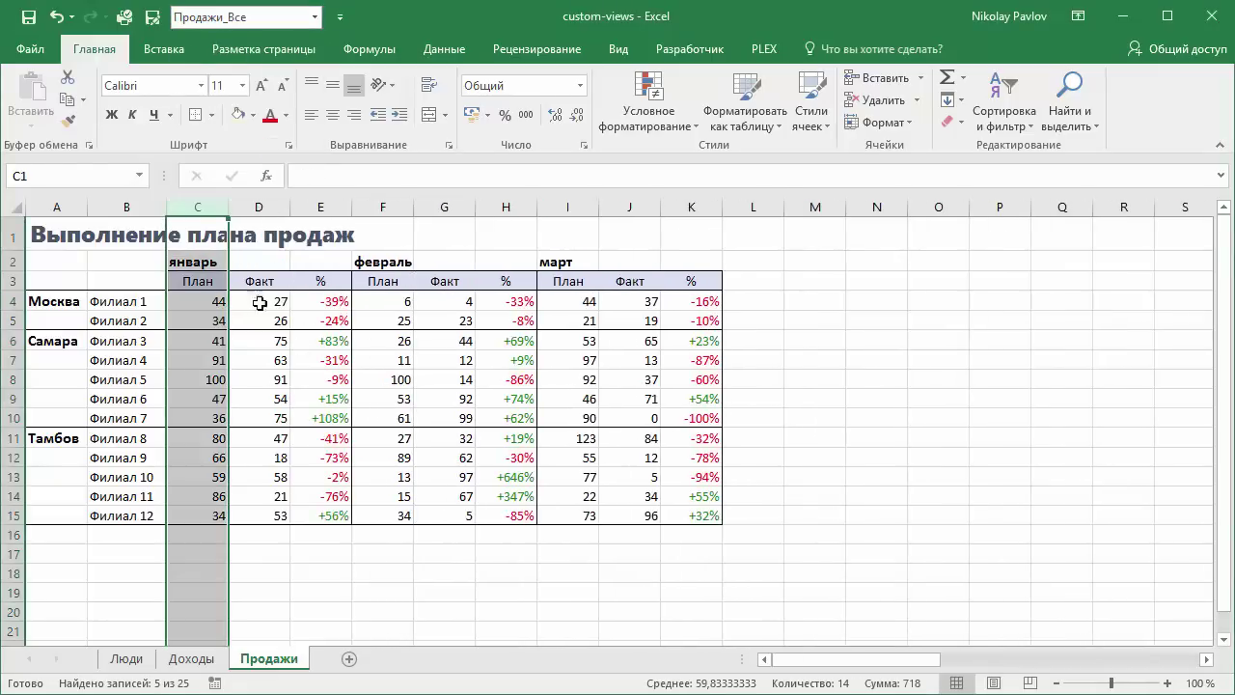
pyautogui.keyDown('ctrl'); pyautogui.click(320, 206); pyautogui.keyUp('ctrl')
pyautogui.keyDown('ctrl'); pyautogui.click(371, 208); pyautogui.keyUp('ctrl')
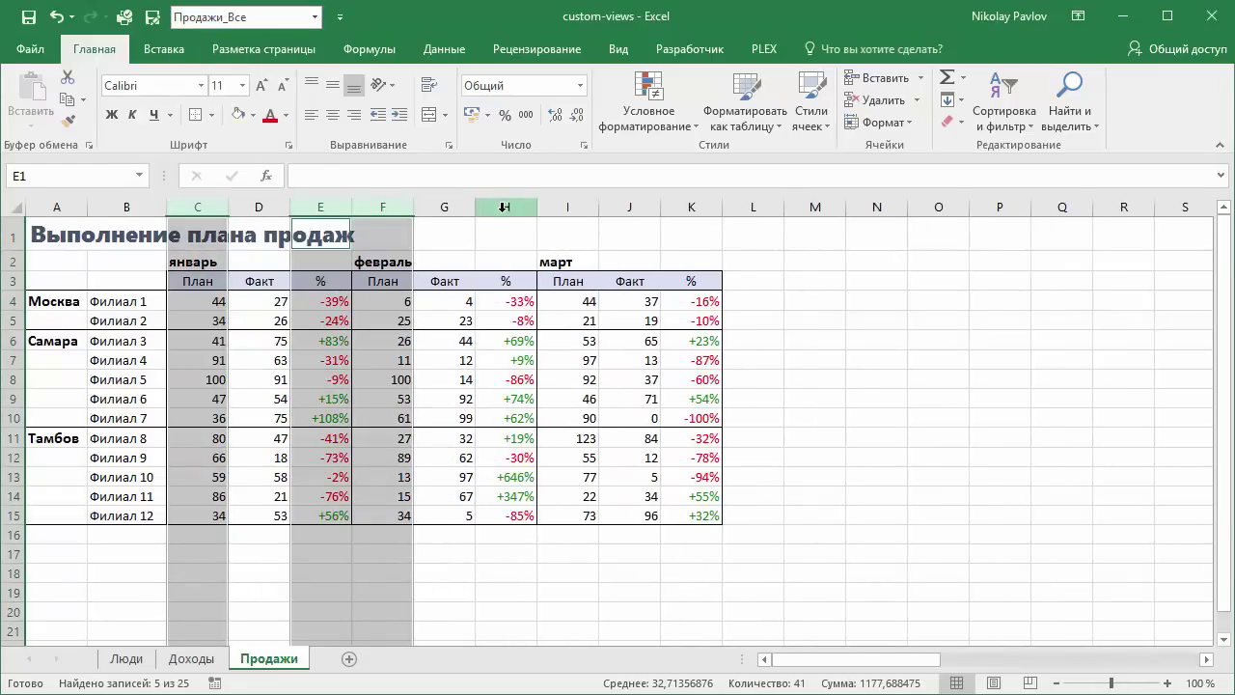
pyautogui.moveTo(506, 207); pyautogui.dragTo(568, 206)
pyautogui.keyDown('ctrl'); pyautogui.click(691, 207); pyautogui.keyUp('ctrl')
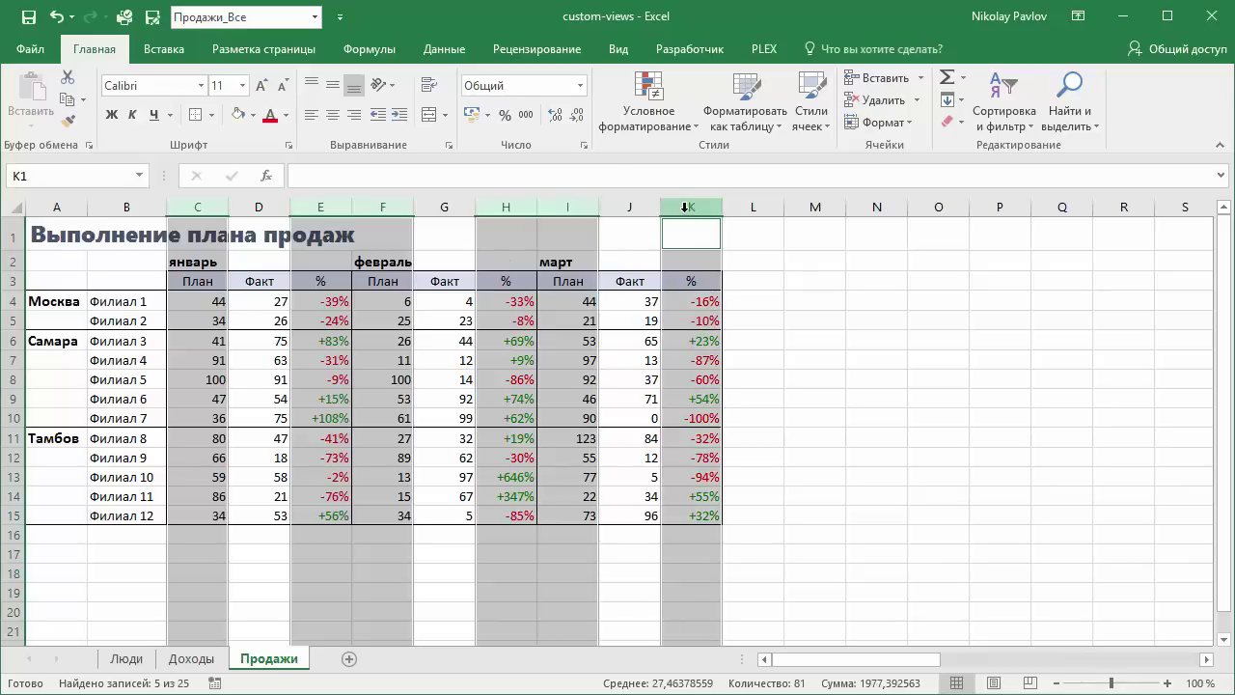
pyautogui.rightClick(687, 209)
pyautogui.click(737, 464)
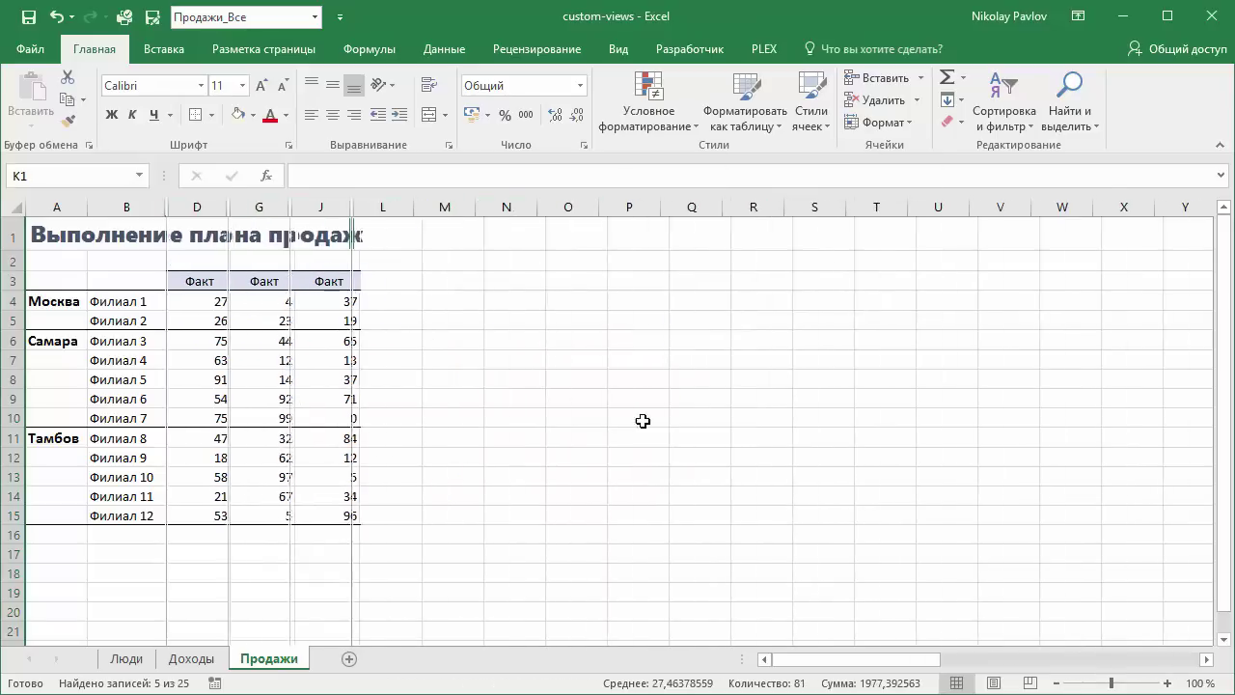
pyautogui.click(209, 299)
# Step: Save the Факт-only layout as view Продажи_Факт and re-apply Продажи_Все
pyautogui.click(282, 17)
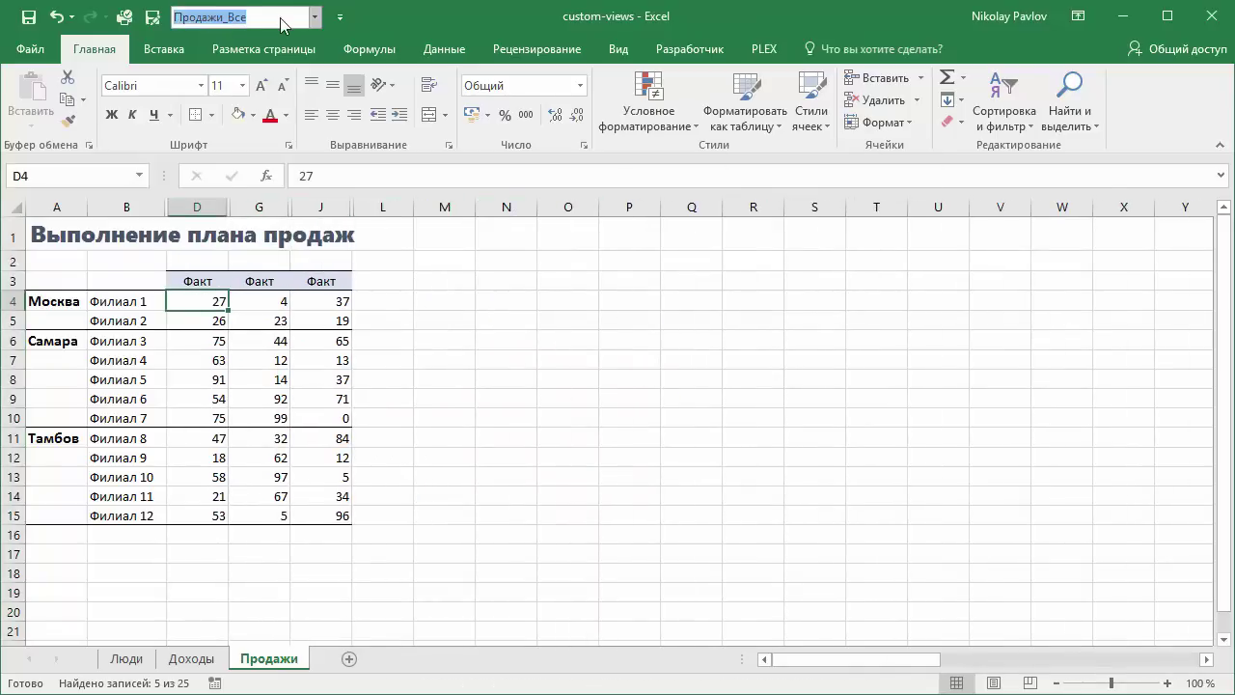
pyautogui.hotkey('shift', 'Right')
pyautogui.hotkey('shift', 'Right')
pyautogui.hotkey('shift', 'Right')
pyautogui.hotkey('shift', 'Right')
pyautogui.hotkey('shift', 'Right')
pyautogui.write('Ф')
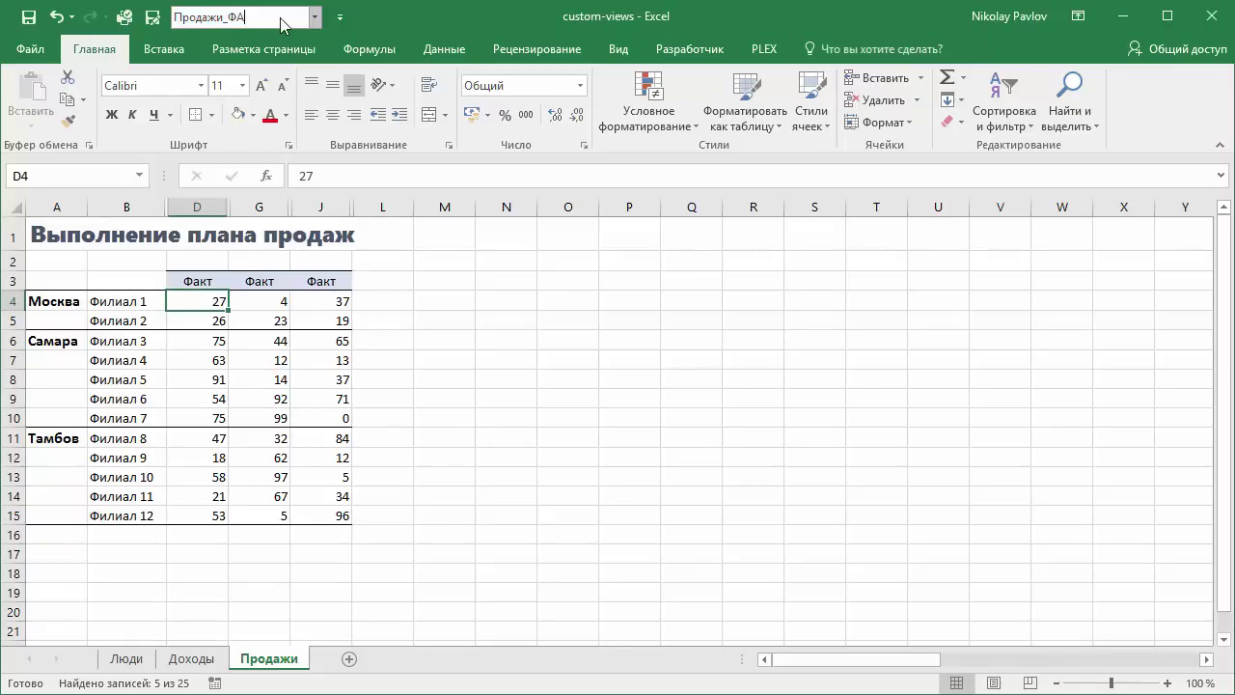
pyautogui.press('Return')
pyautogui.press('Return')
pyautogui.click(317, 16)
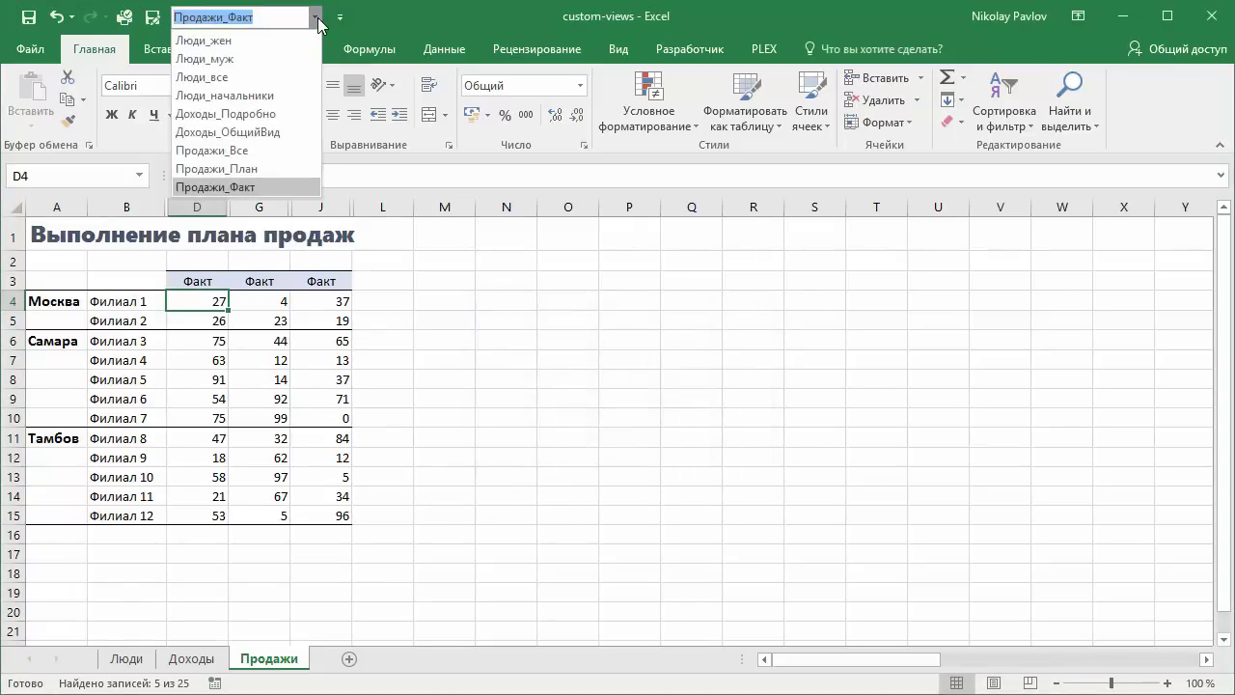
pyautogui.click(267, 150)
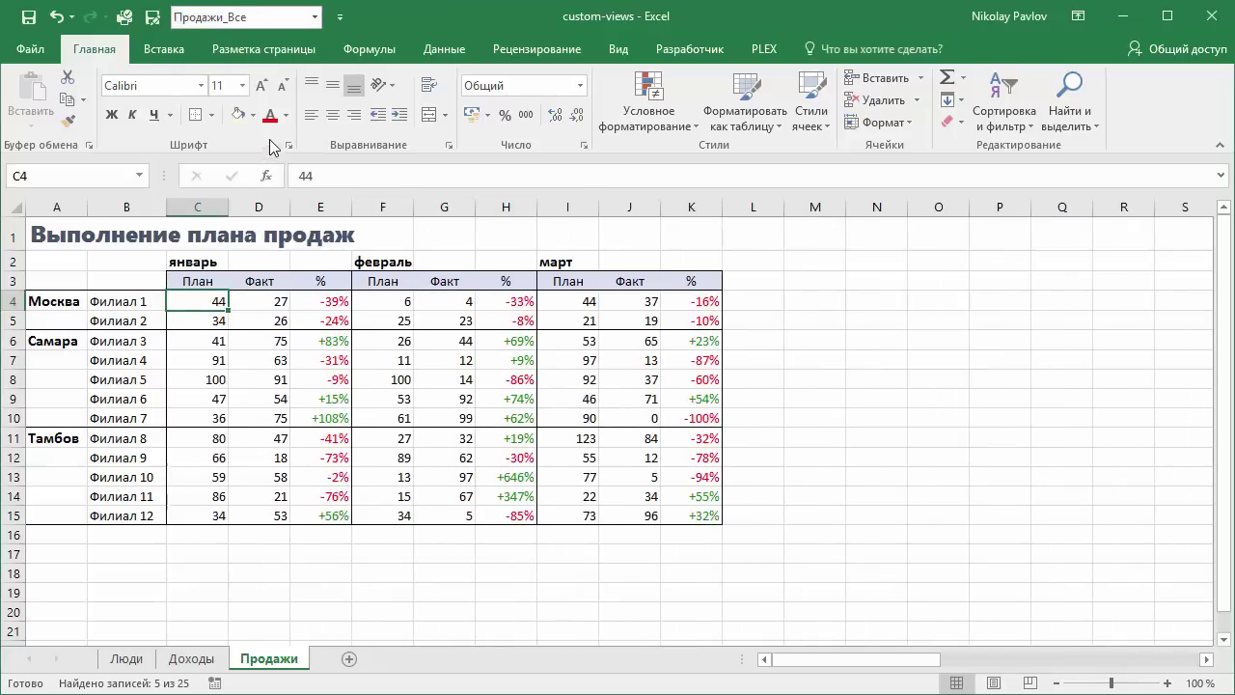
# Step: Switch to Продажи_План, then Продажи_Факт, then back to Продажи_Все, and show the page layout options
pyautogui.click(317, 16)
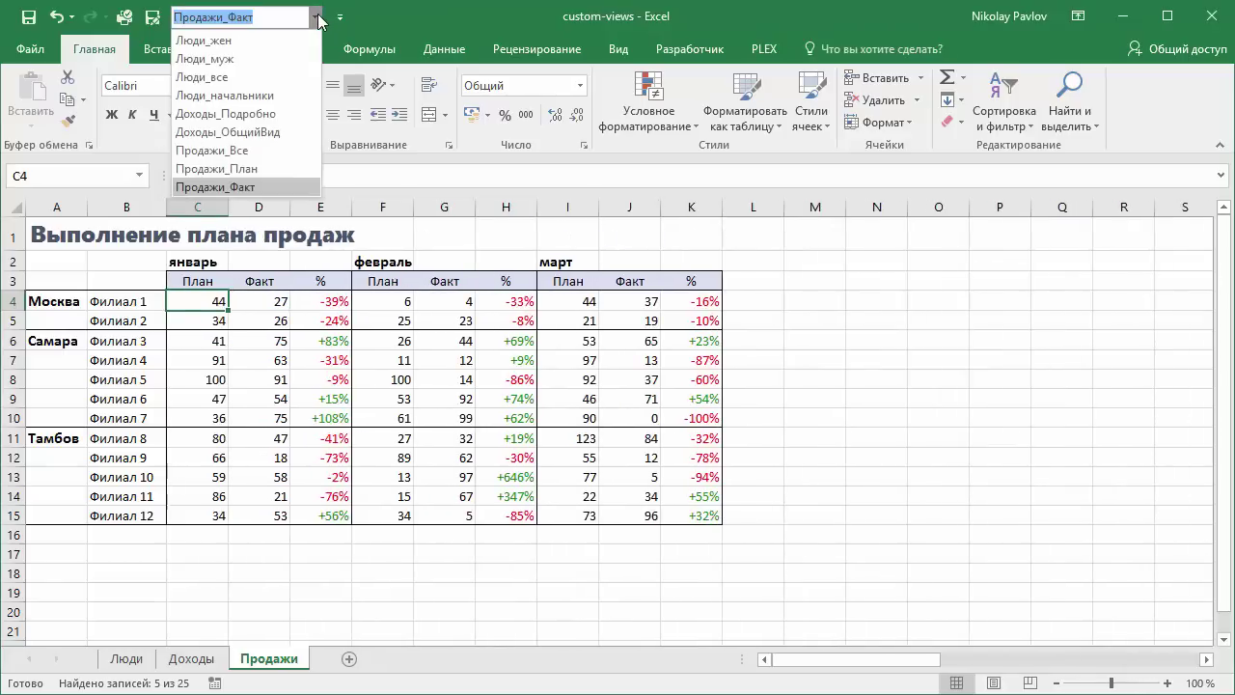
pyautogui.click(244, 168)
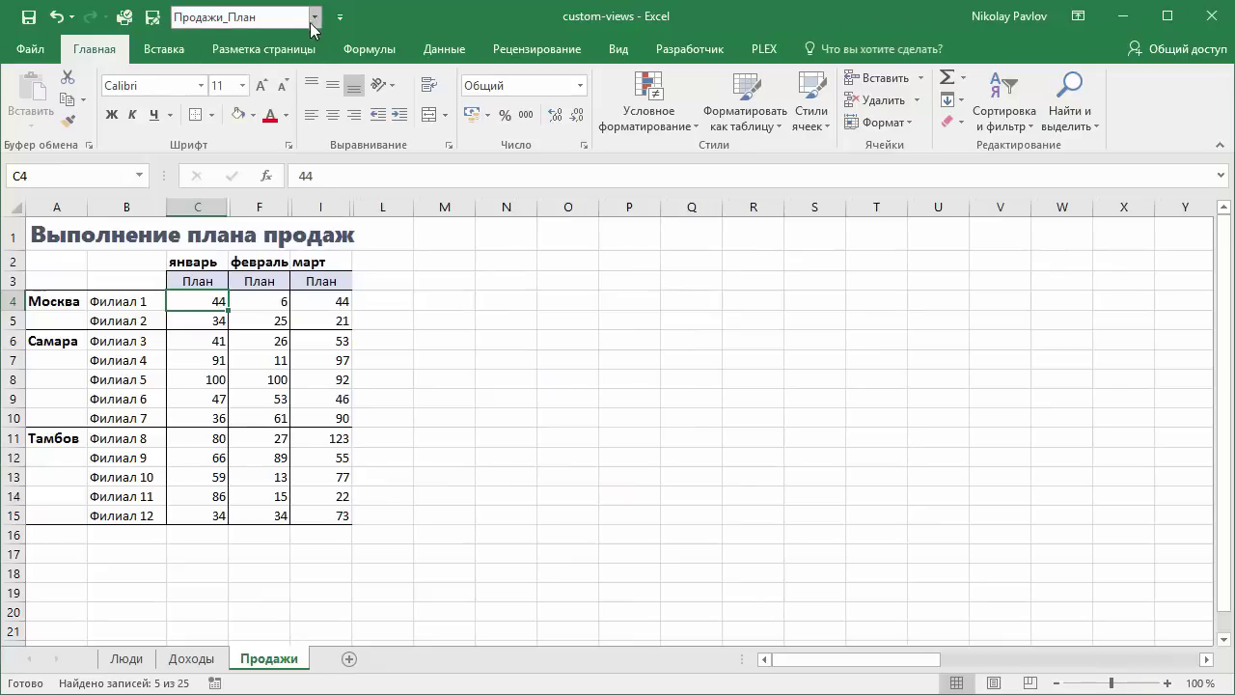
pyautogui.click(316, 16)
pyautogui.click(247, 188)
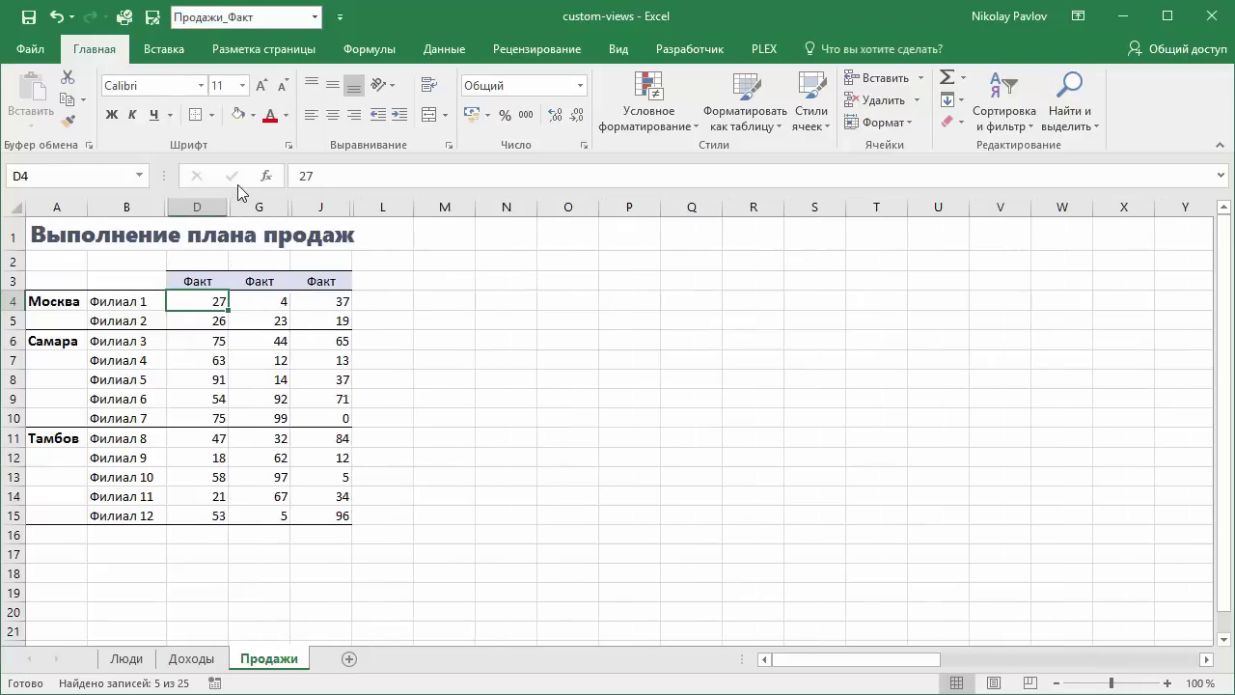
pyautogui.click(316, 16)
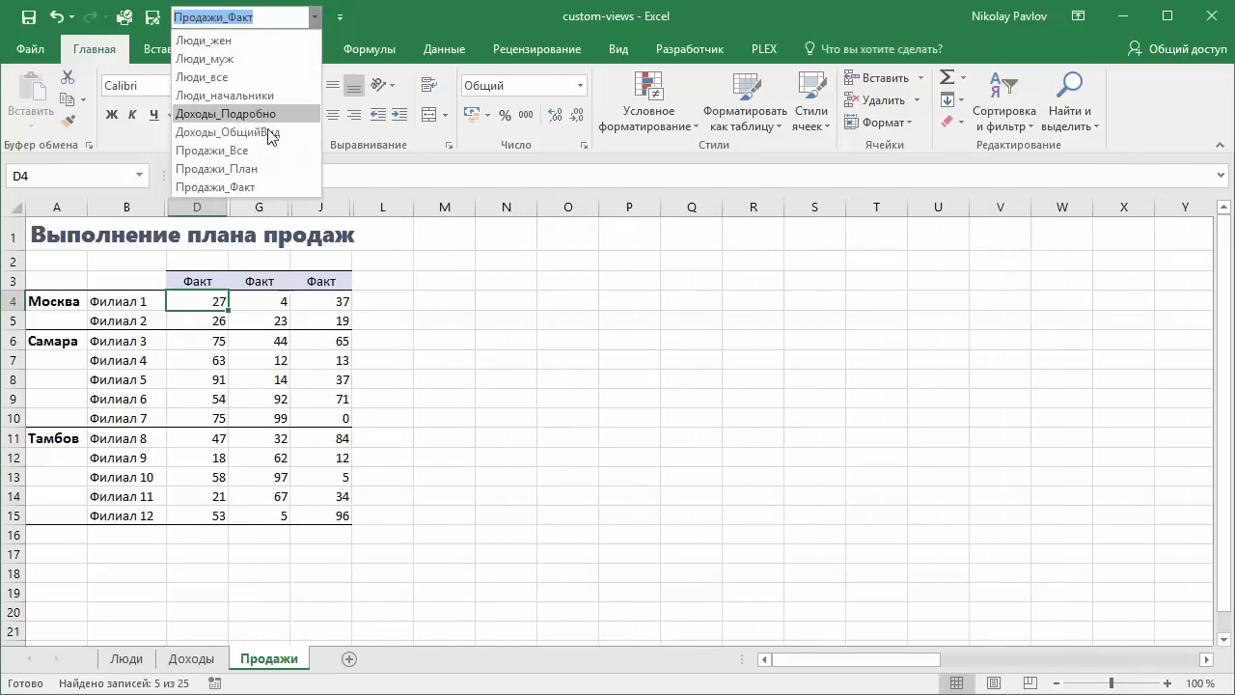
pyautogui.click(256, 154)
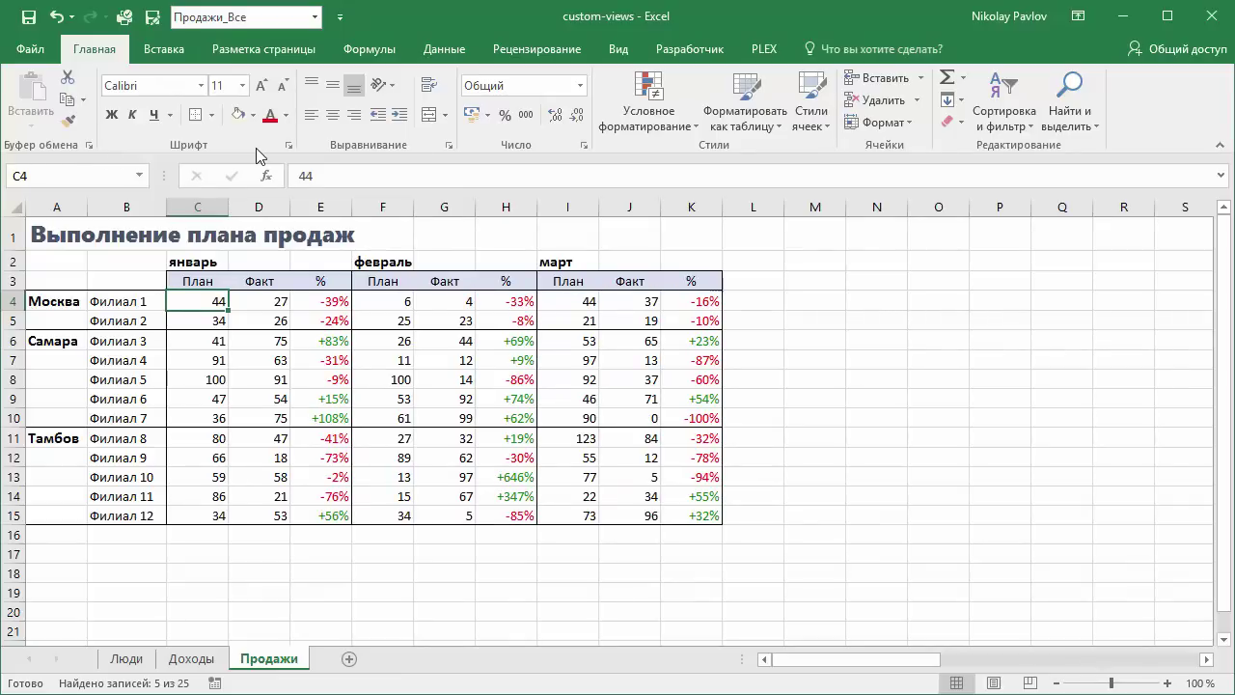
pyautogui.click(279, 50)
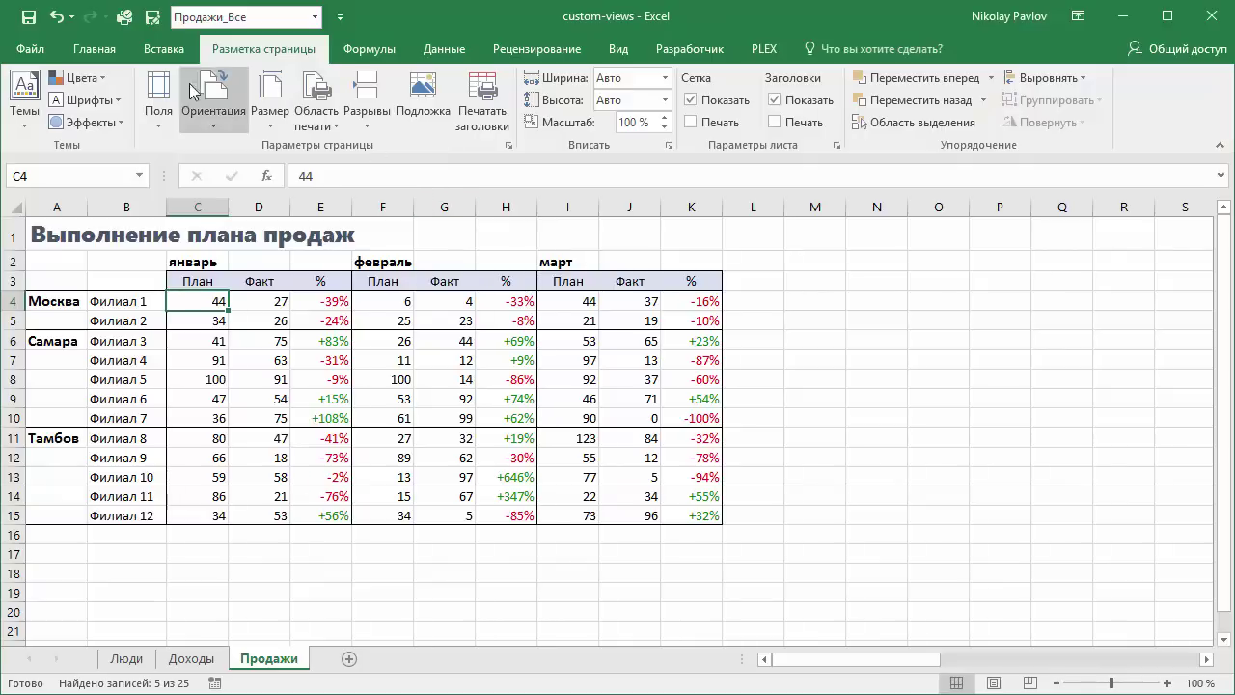
pyautogui.click(101, 50)
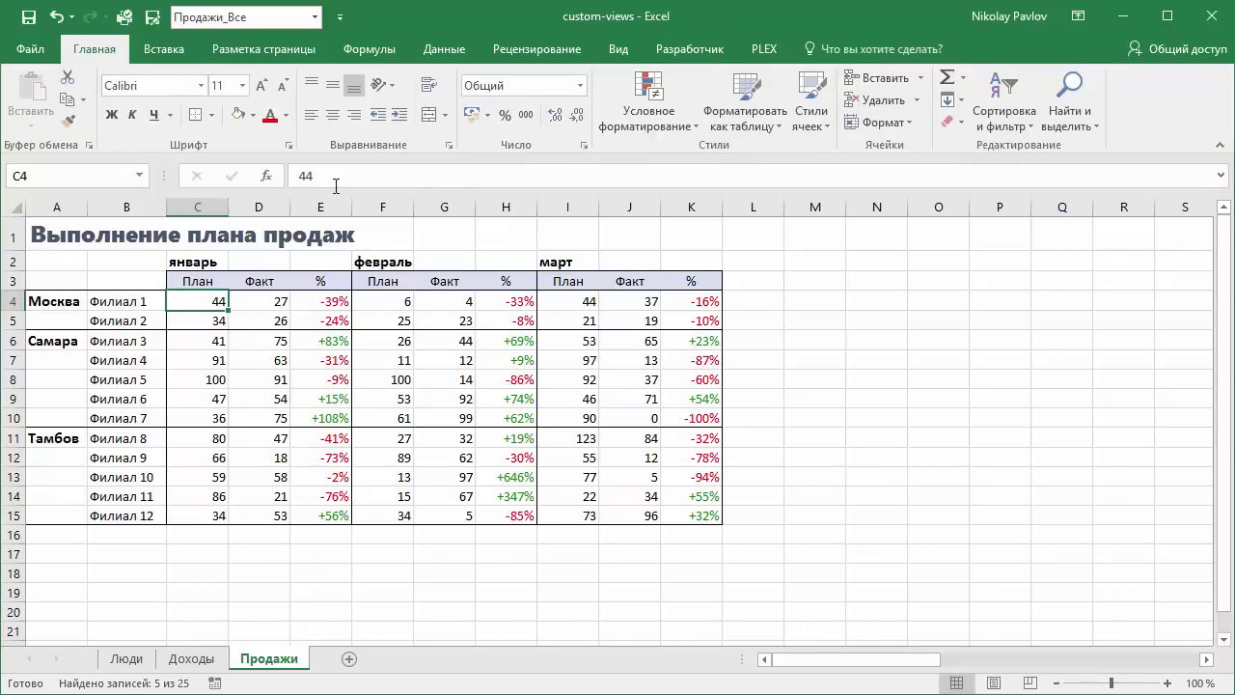
pyautogui.click(773, 126)
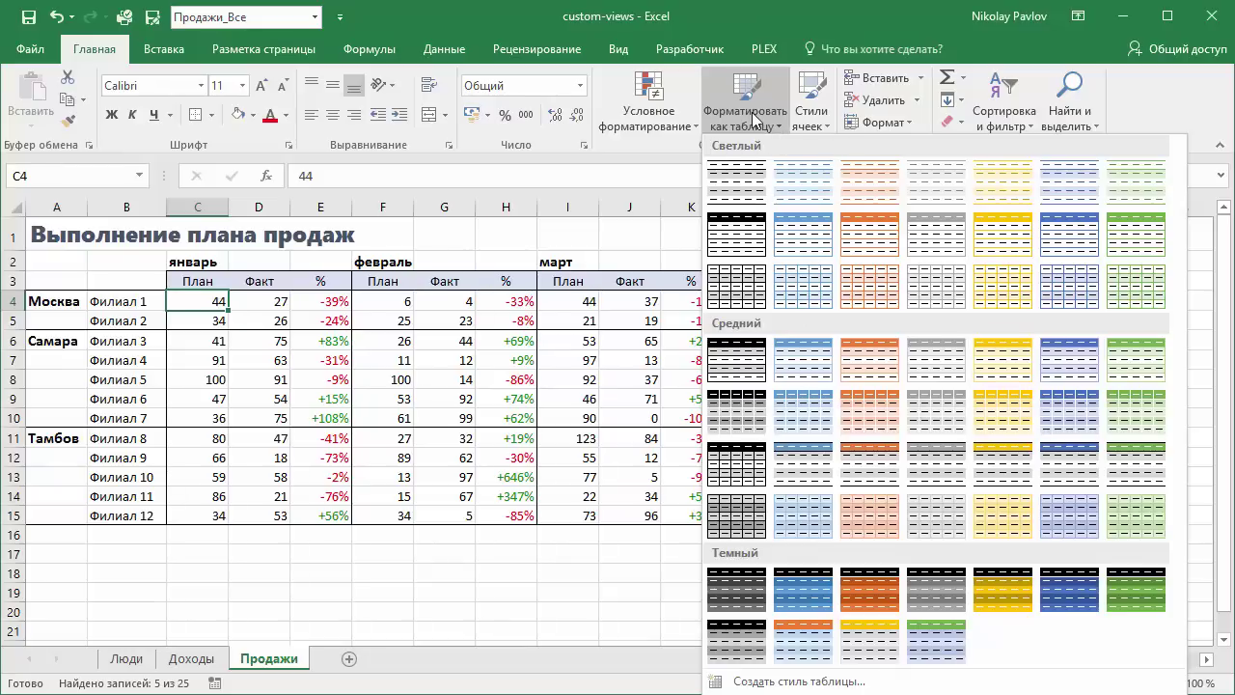
# Step: On the Люди sheet, clear the filter so all employee rows show
pyautogui.click(140, 668)
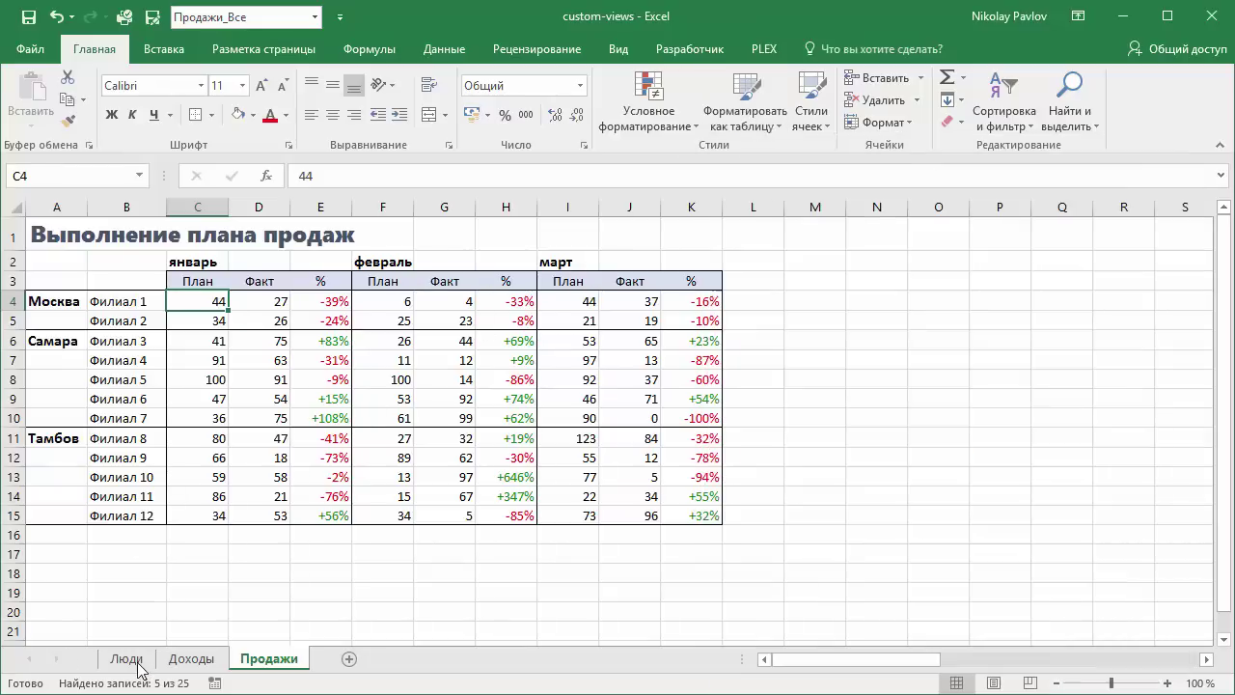
pyautogui.click(126, 659)
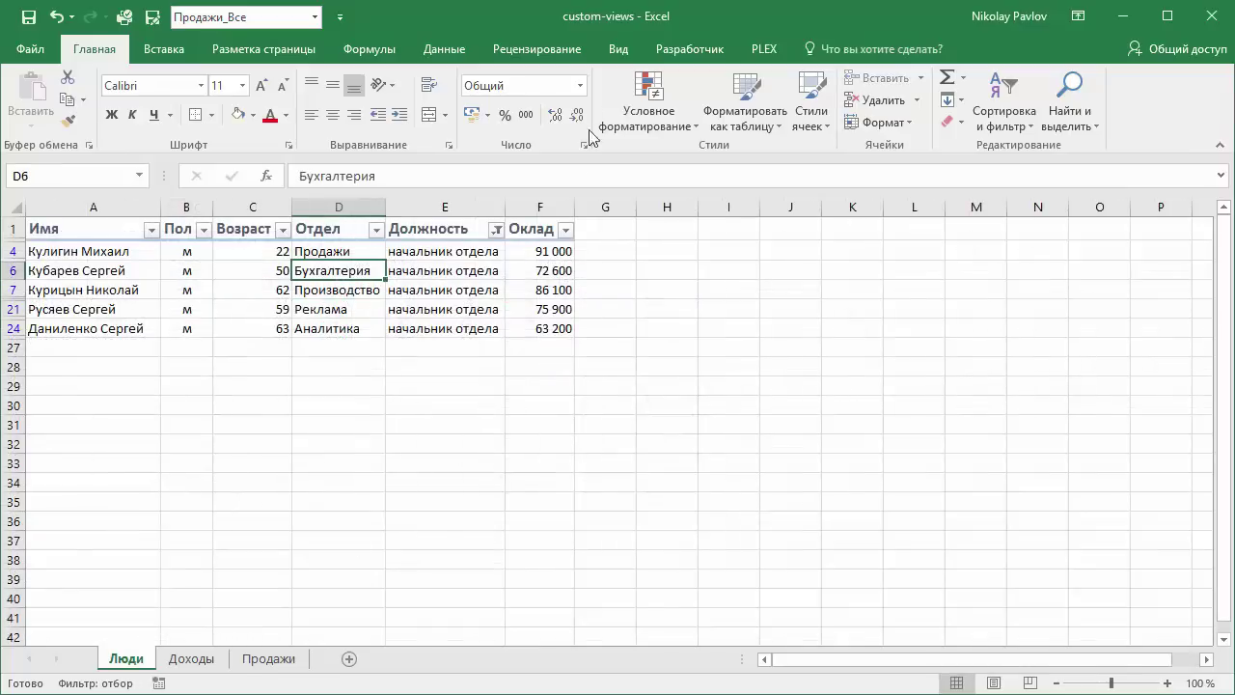
pyautogui.click(451, 48)
pyautogui.click(656, 82)
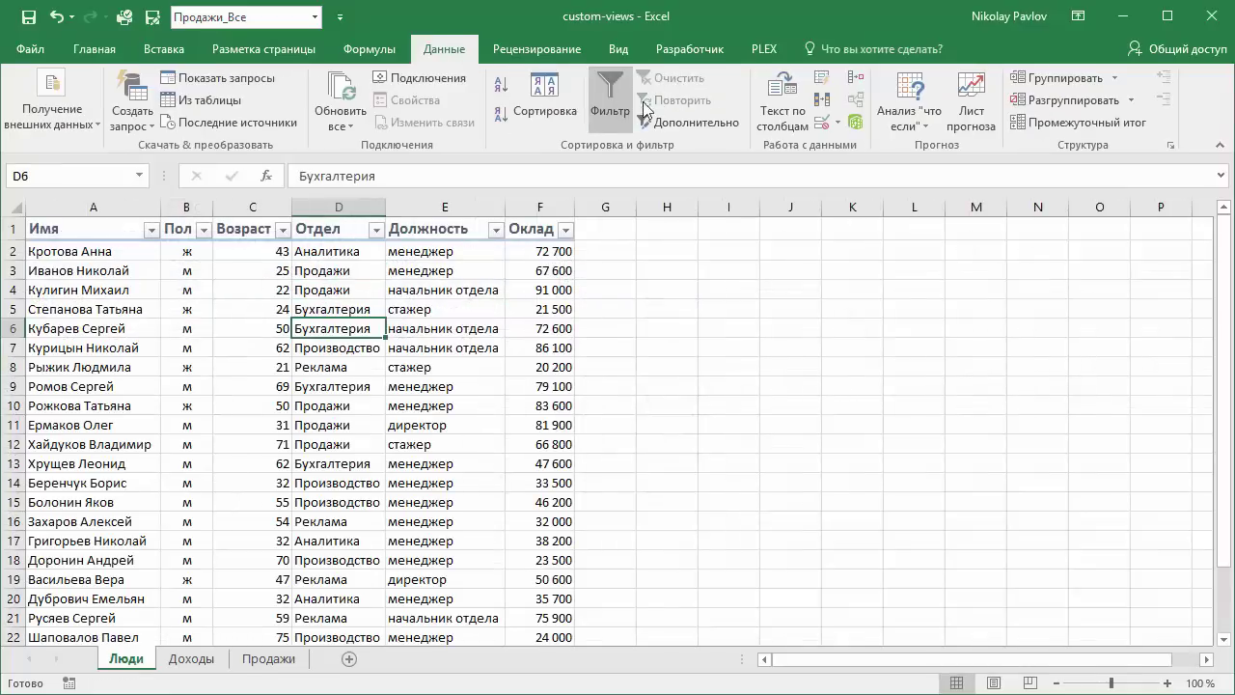
# Step: Format A1:F26 as a blue-styled table with headers
pyautogui.click(93, 49)
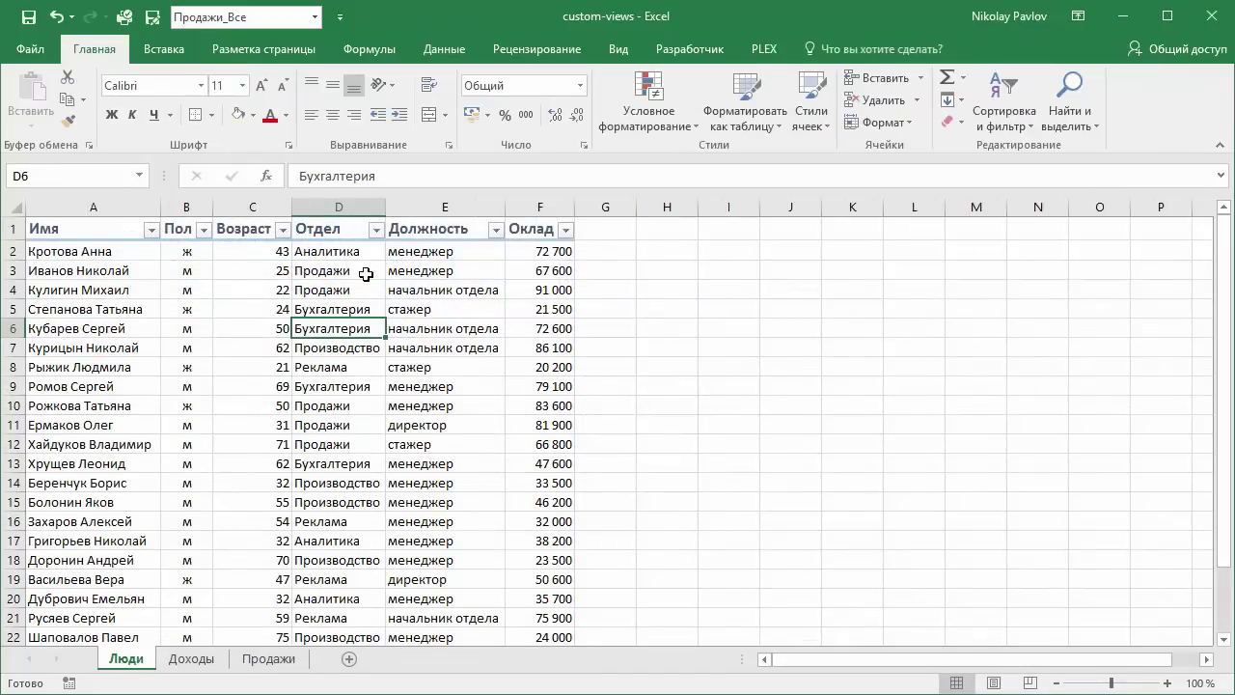
pyautogui.click(746, 123)
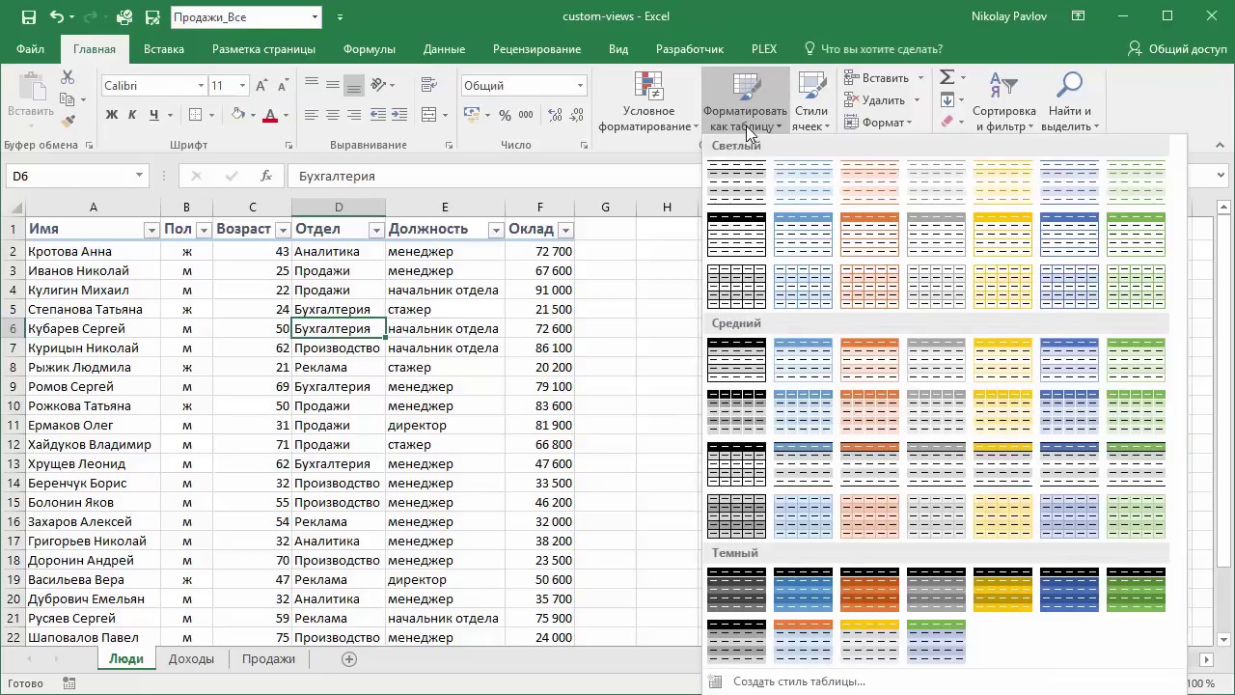
pyautogui.click(809, 412)
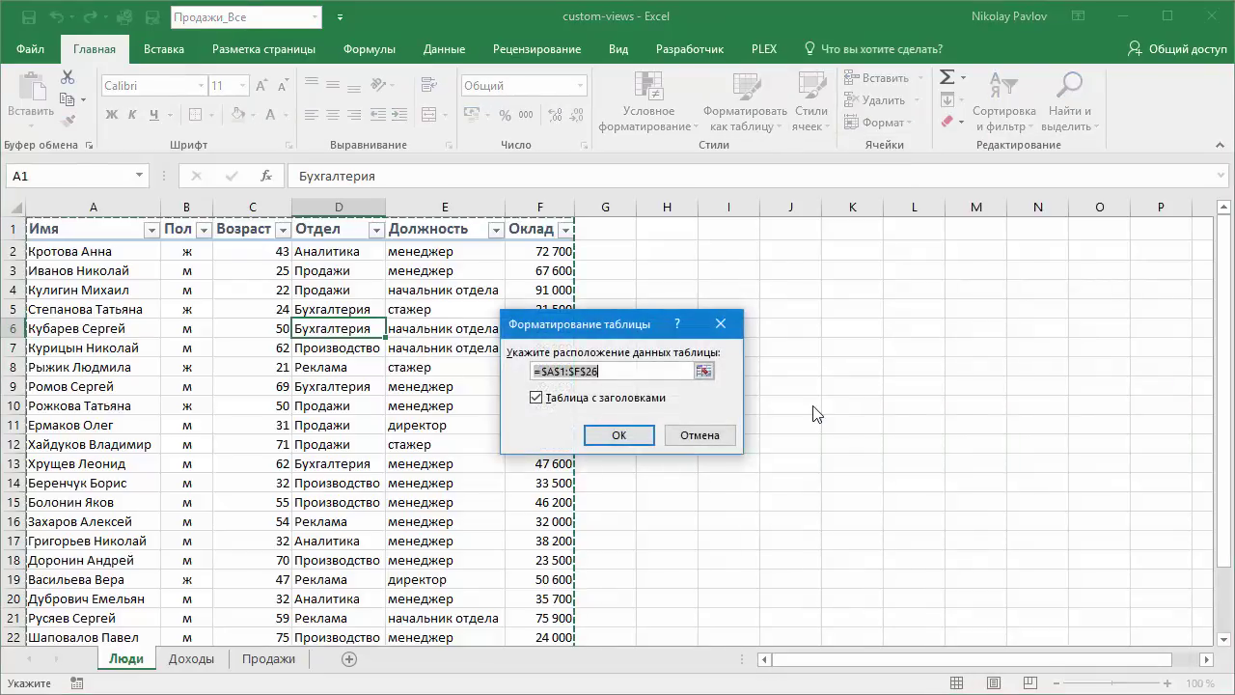
pyautogui.click(642, 435)
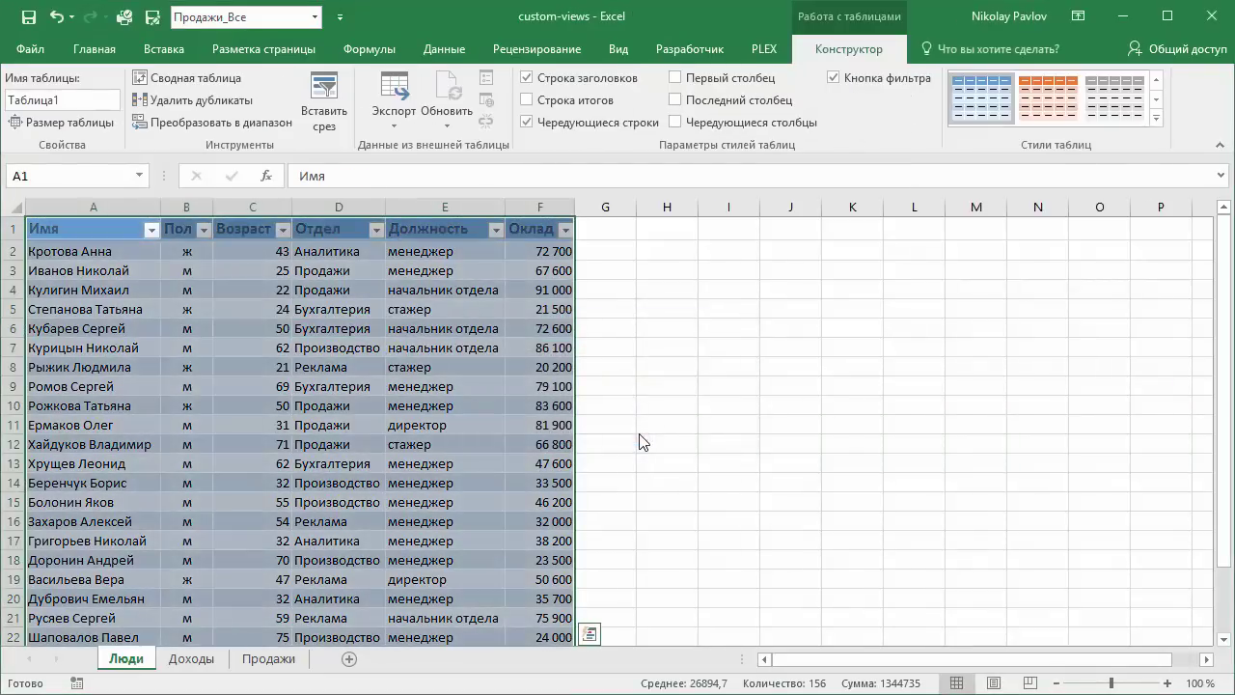
pyautogui.click(617, 50)
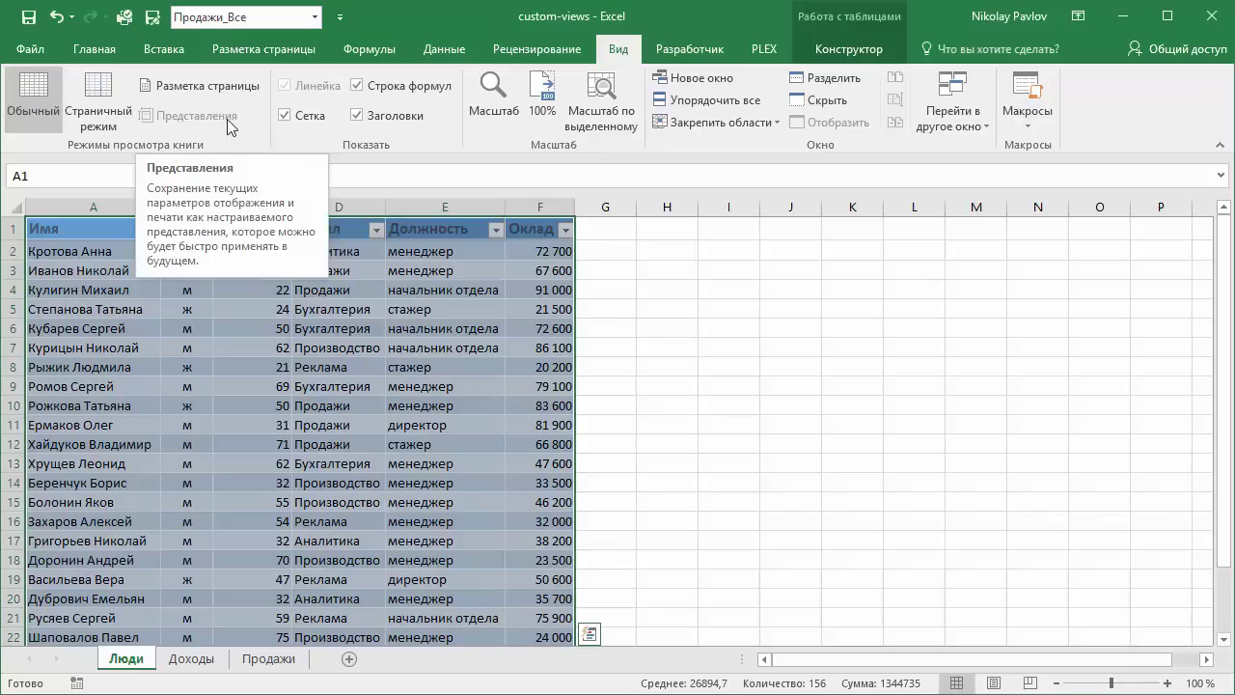
pyautogui.click(314, 18)
pyautogui.click(315, 17)
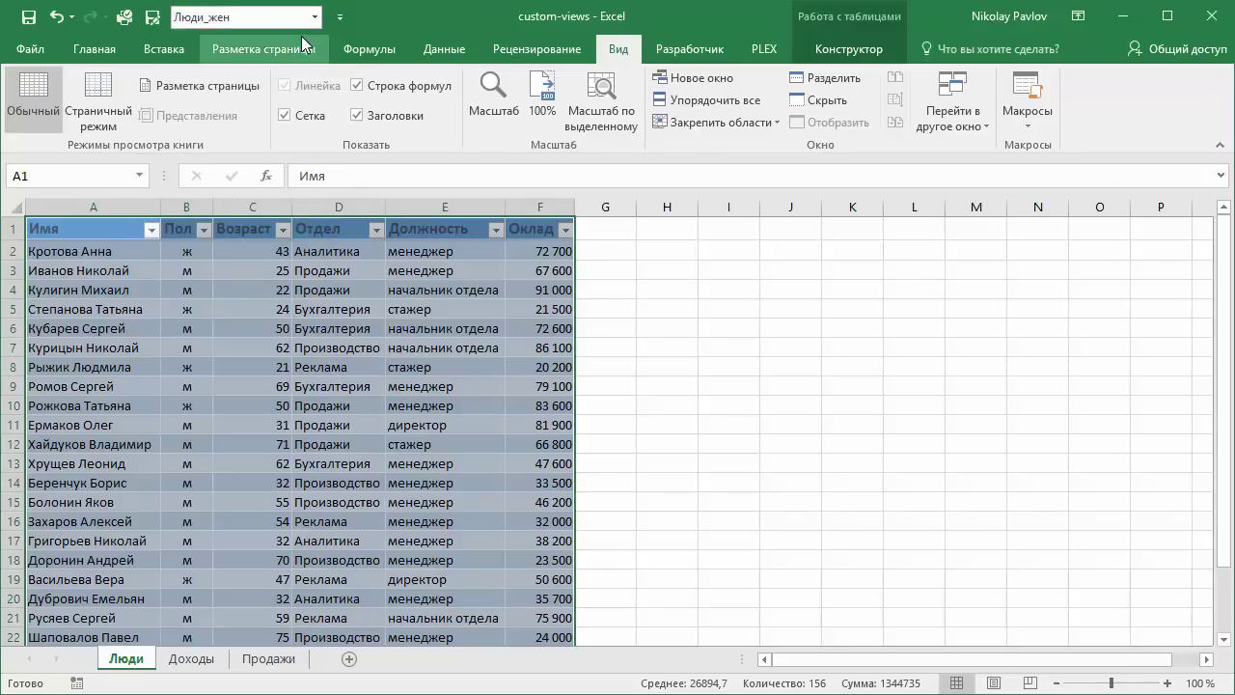
pyautogui.click(314, 17)
pyautogui.click(241, 153)
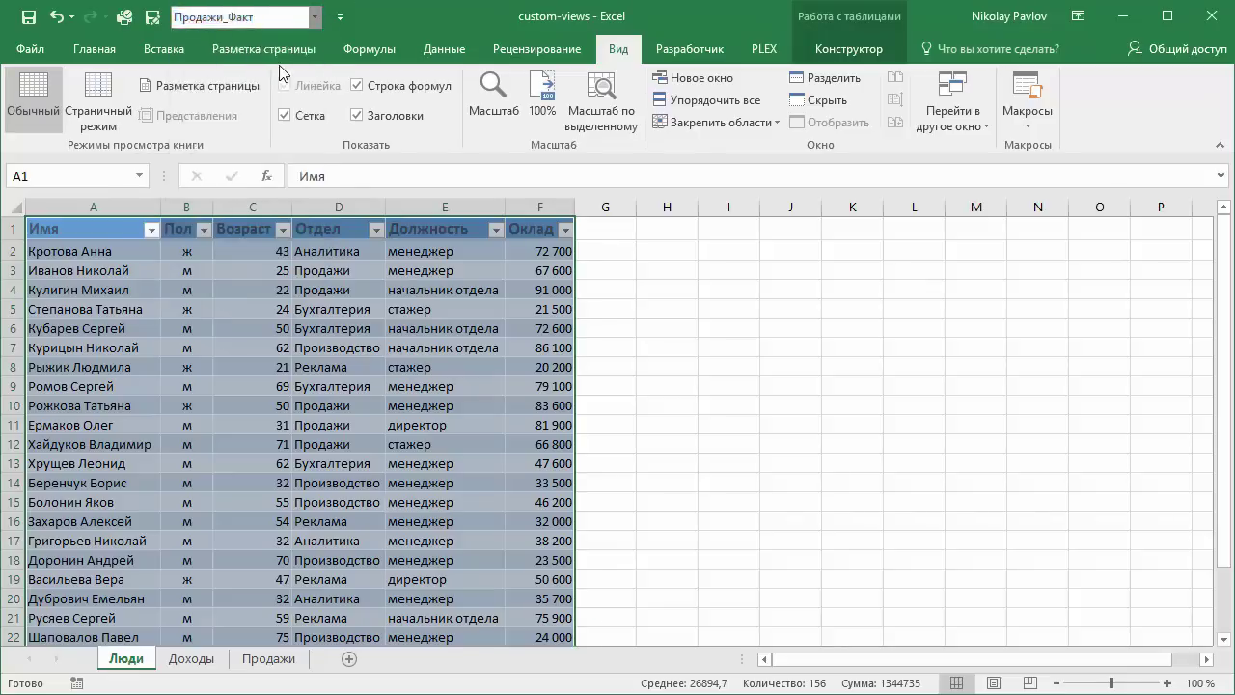
pyautogui.click(385, 420)
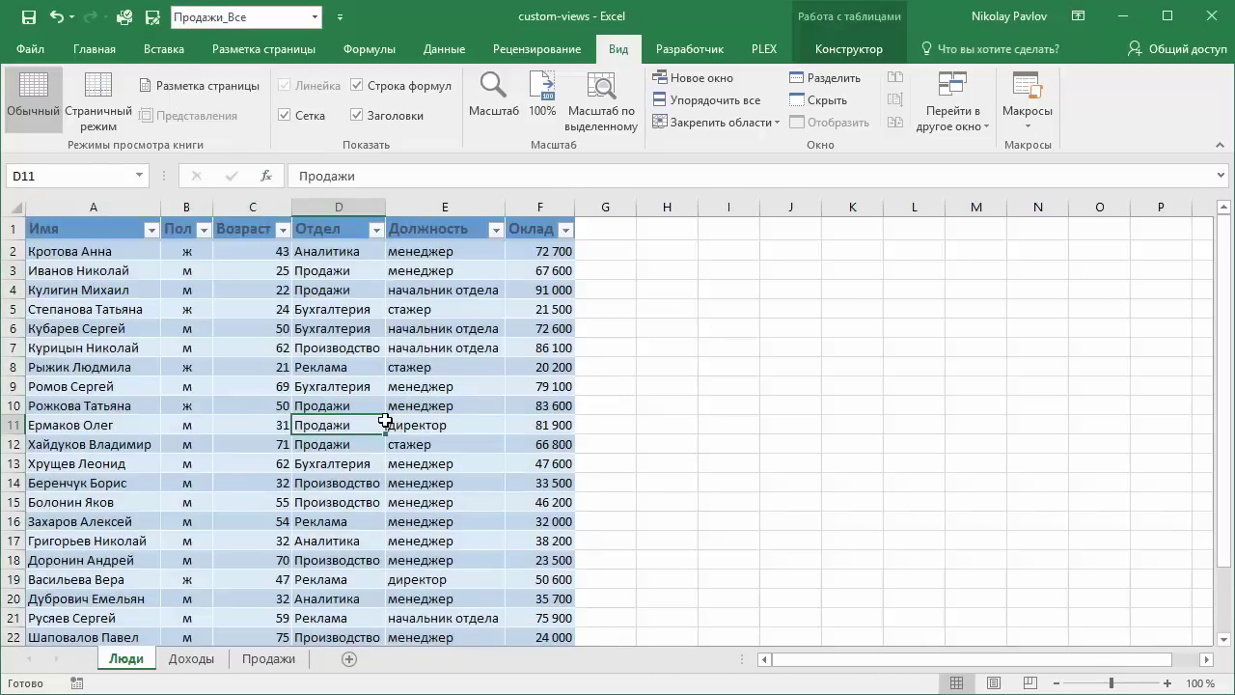